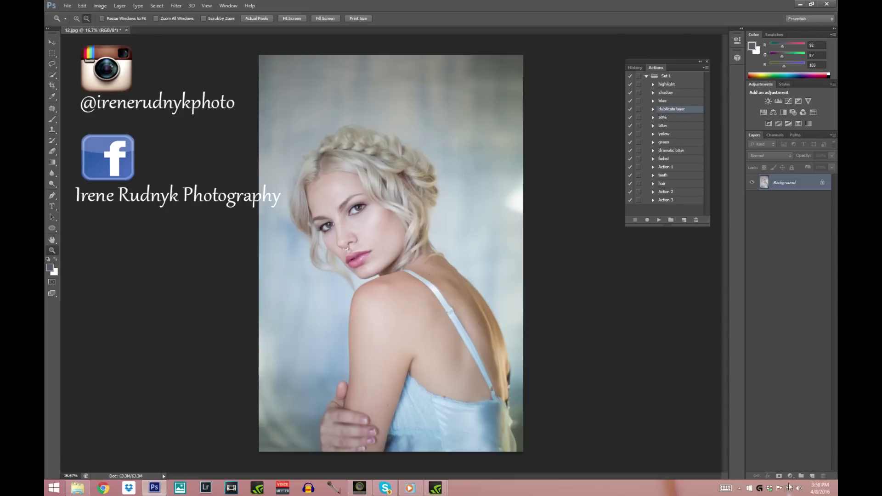
# Step: Add a Gradient Map adjustment layer over the photo and choose the black-to-turquoise preset gradient
pyautogui.click(790, 476)
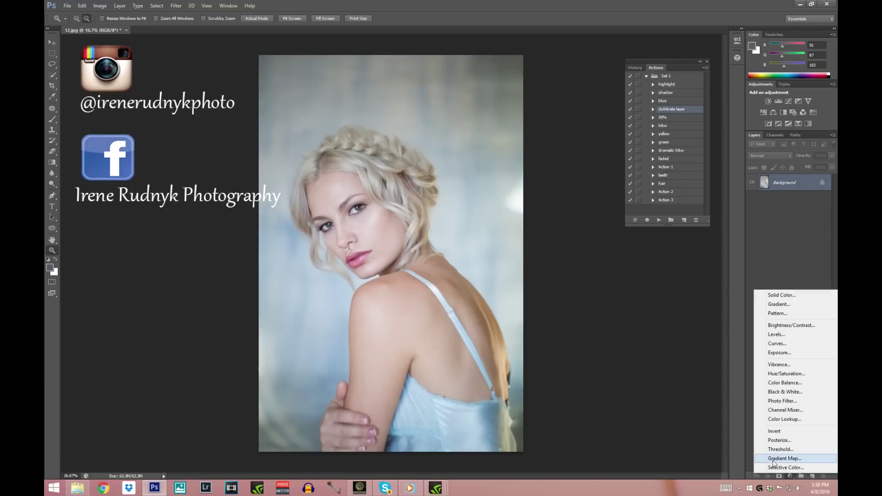
pyautogui.click(773, 459)
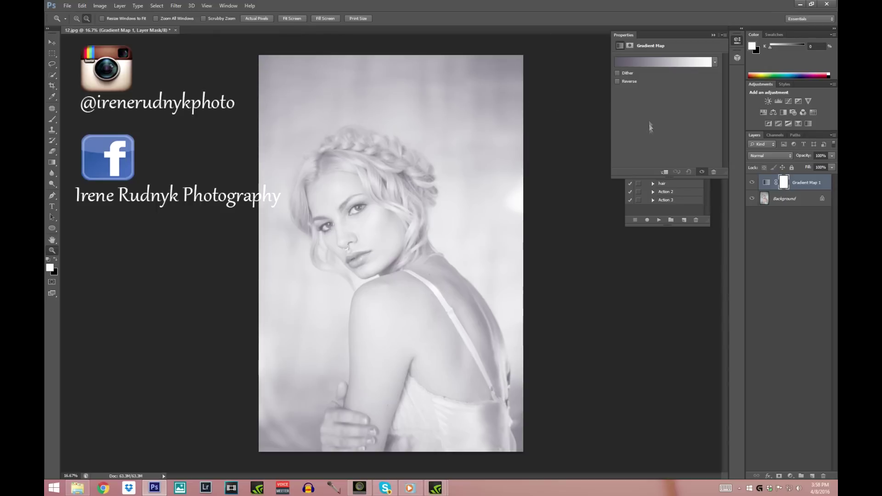
pyautogui.click(643, 62)
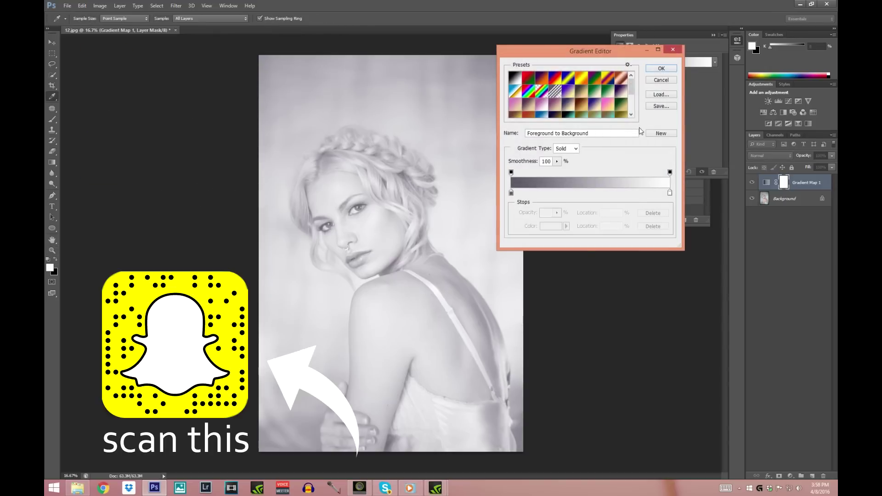
pyautogui.moveTo(600, 54); pyautogui.dragTo(571, 65)
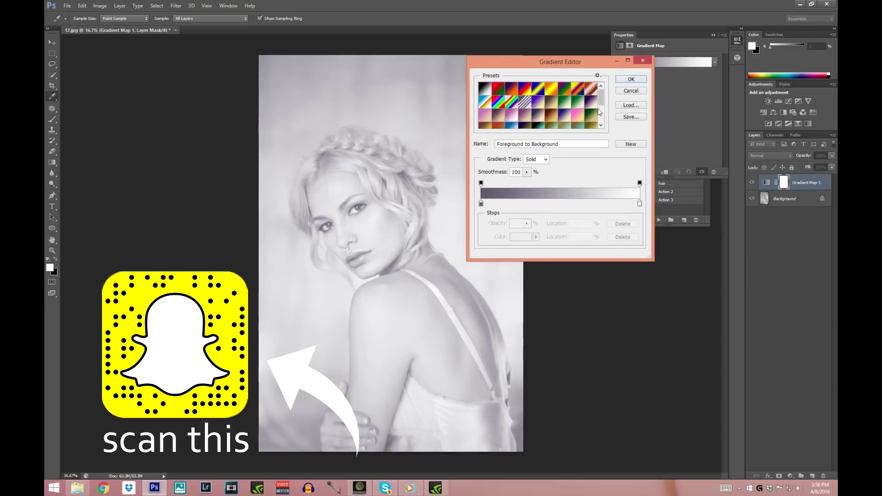
pyautogui.moveTo(600, 97); pyautogui.dragTo(600, 113)
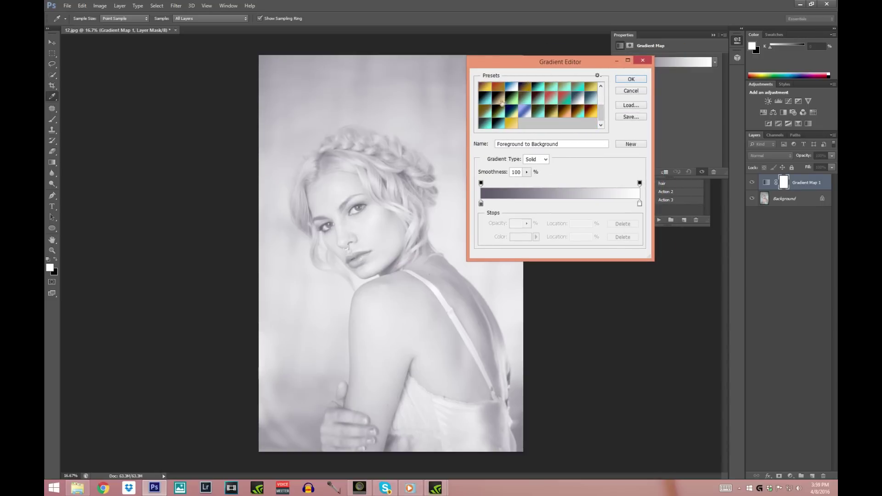
pyautogui.click(539, 89)
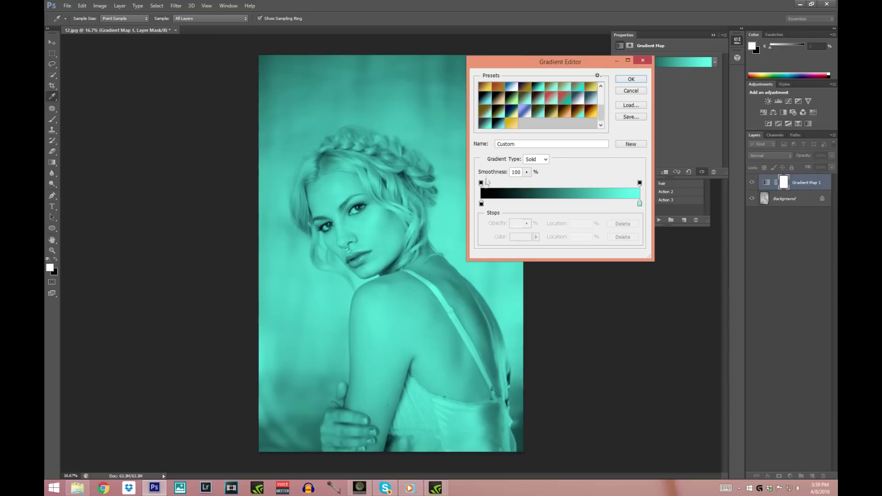
# Step: Confirm #020104 for the dark stop and #9dfaf0 for the light stop, and accept the gradient
pyautogui.doubleClick(482, 203)
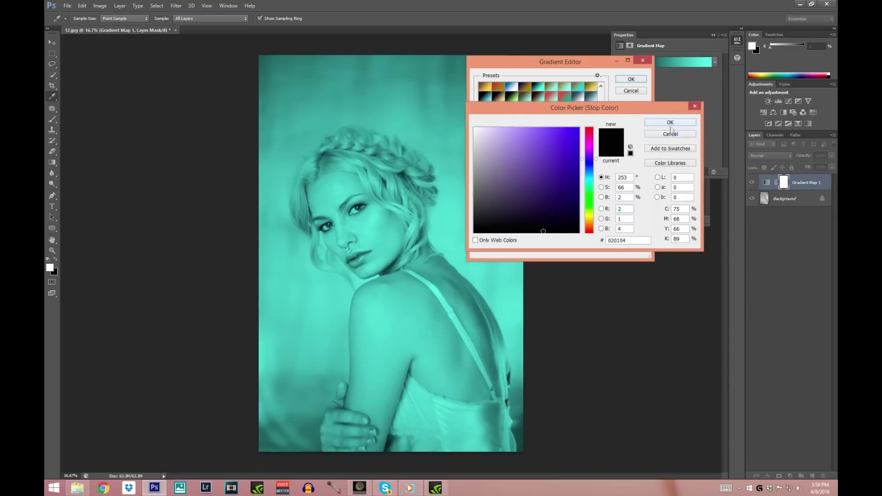
pyautogui.click(669, 122)
pyautogui.doubleClick(639, 204)
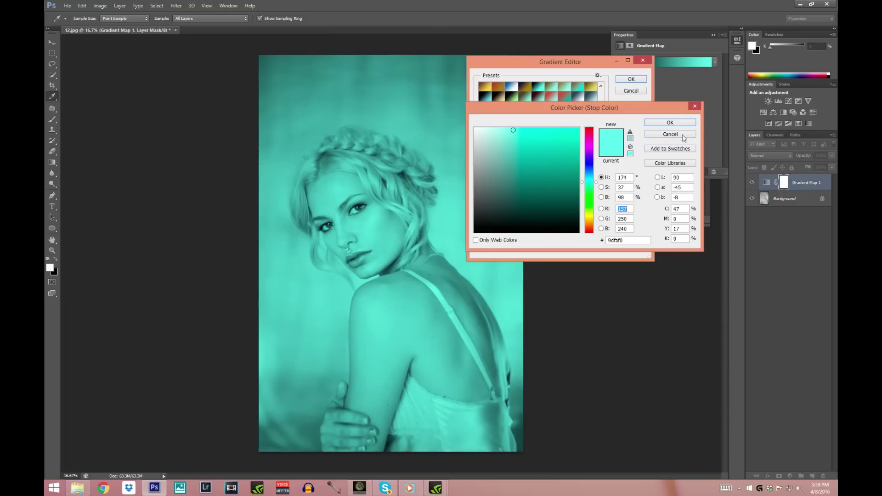
pyautogui.click(674, 124)
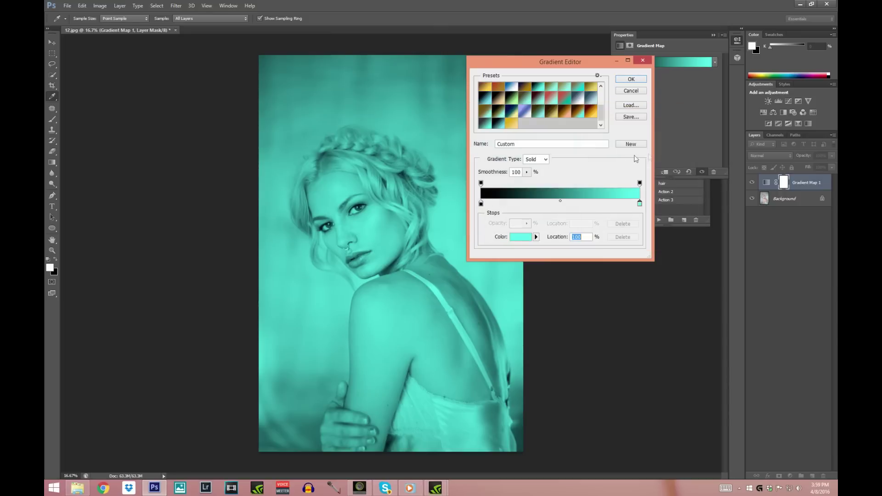
pyautogui.click(623, 81)
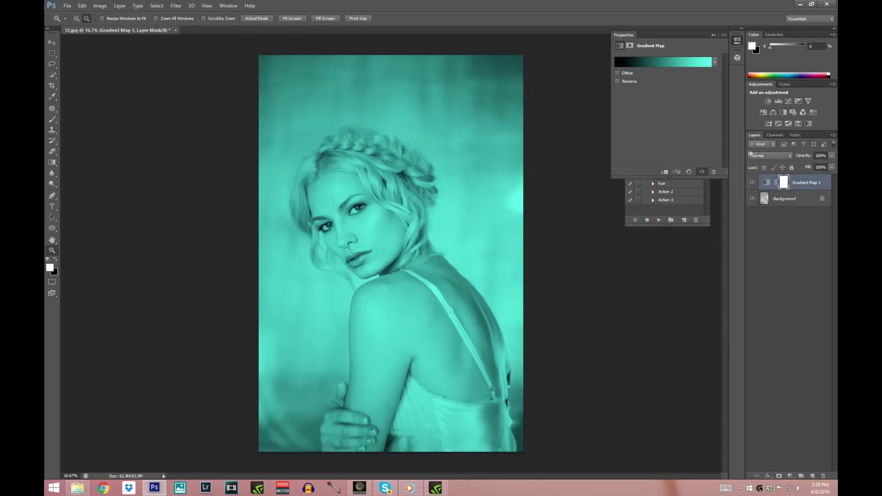
# Step: Set the gradient map layer's blend mode to Multiply and its opacity to 40%, comparing the photo with the layer hidden and shown
pyautogui.click(779, 156)
pyautogui.click(765, 186)
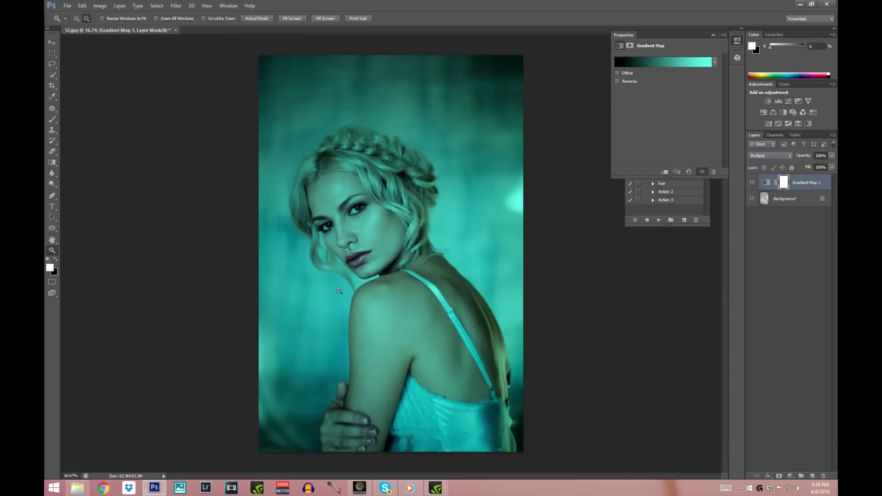
pyautogui.click(373, 243)
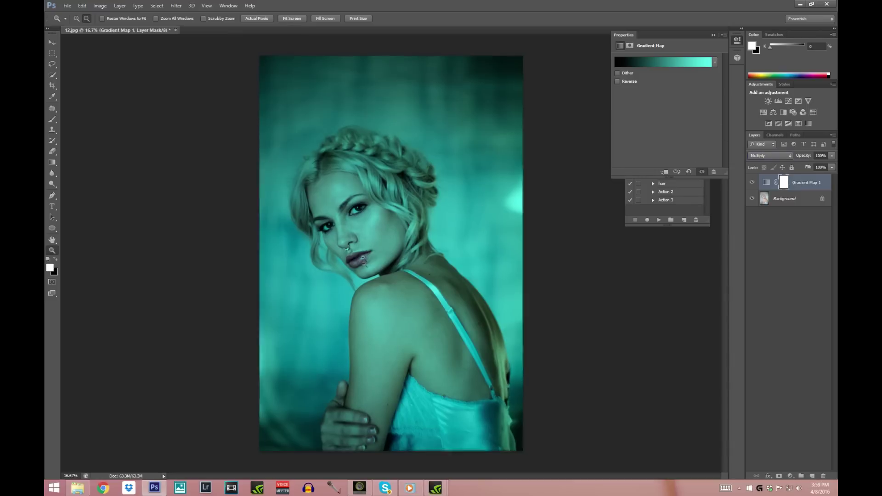
pyautogui.click(832, 156)
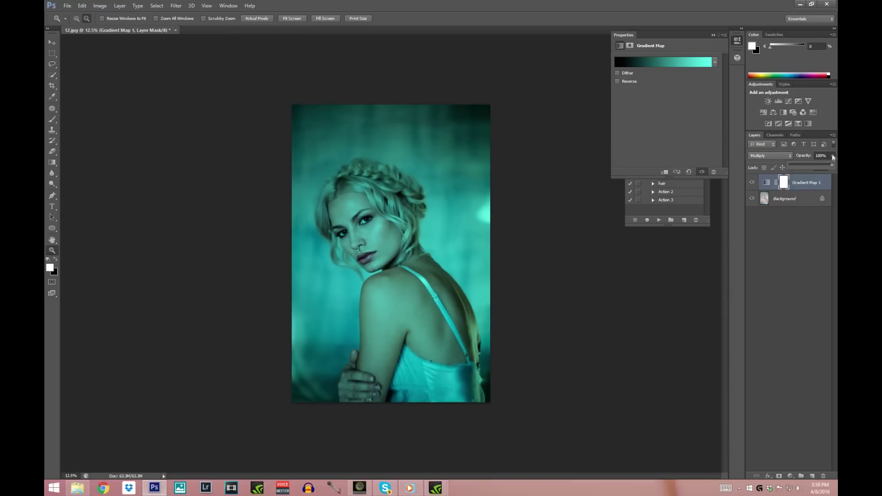
pyautogui.moveTo(833, 168); pyautogui.dragTo(805, 167)
pyautogui.click(751, 184)
pyautogui.click(752, 183)
pyautogui.click(832, 156)
pyautogui.moveTo(807, 167); pyautogui.dragTo(810, 164)
pyautogui.click(752, 183)
pyautogui.click(751, 182)
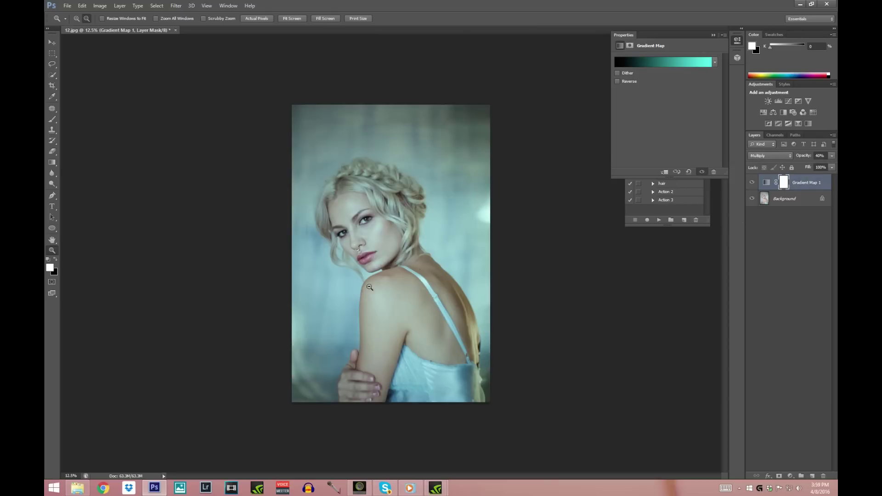
pyautogui.click(713, 35)
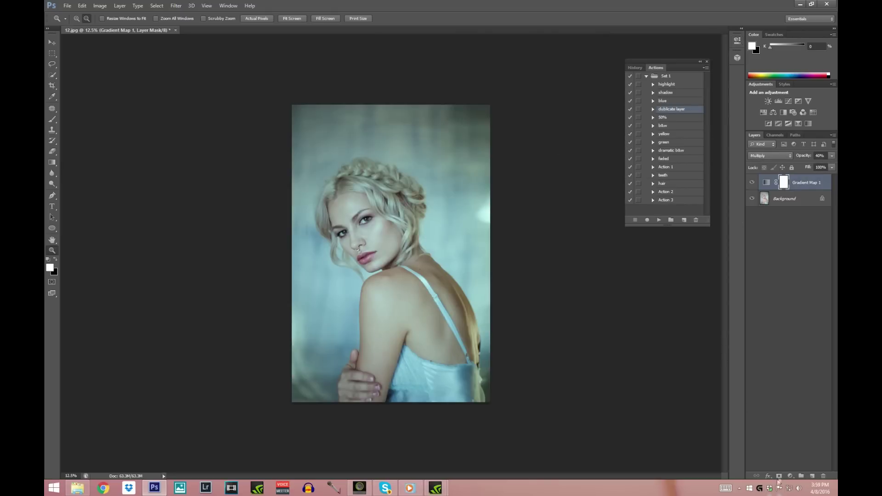
# Step: Add a second Gradient Map adjustment layer and choose the olive-brown-to-aqua preset gradient
pyautogui.click(76, 19)
pyautogui.click(790, 476)
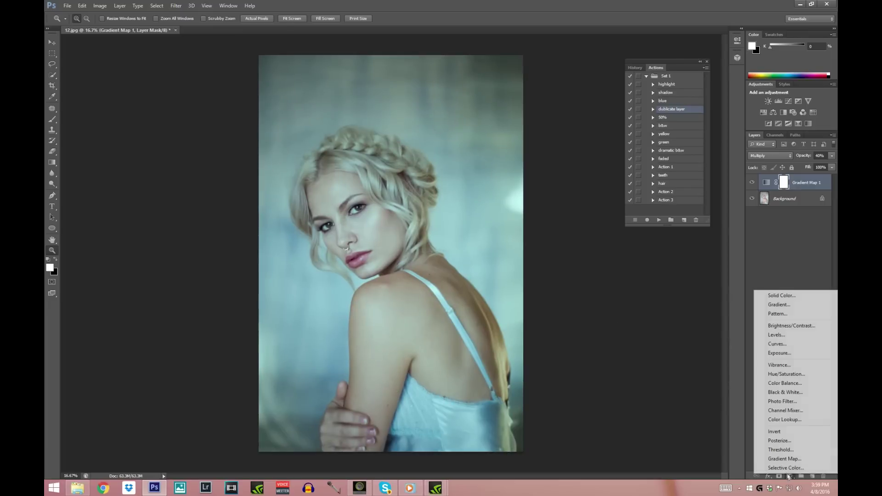
pyautogui.click(783, 461)
pyautogui.click(645, 62)
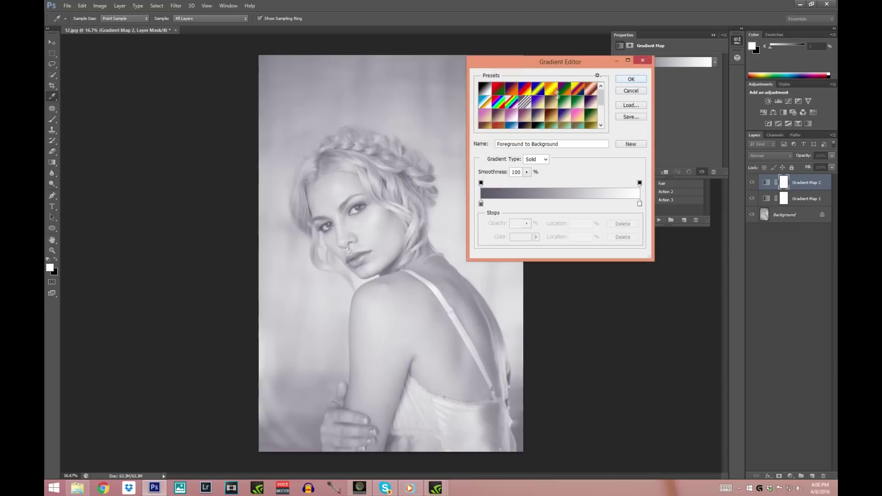
pyautogui.click(561, 118)
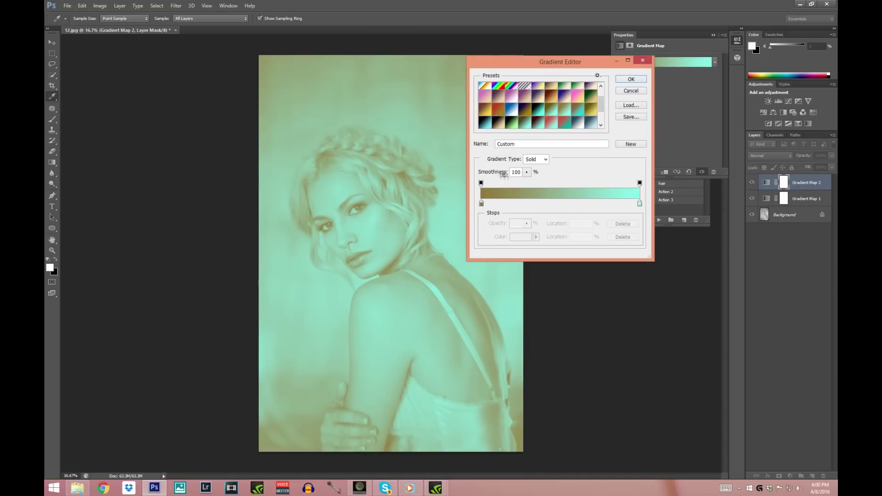
# Step: Confirm #89793f for the dark stop and #aef5f1 for the light stop, and accept the second gradient
pyautogui.doubleClick(481, 203)
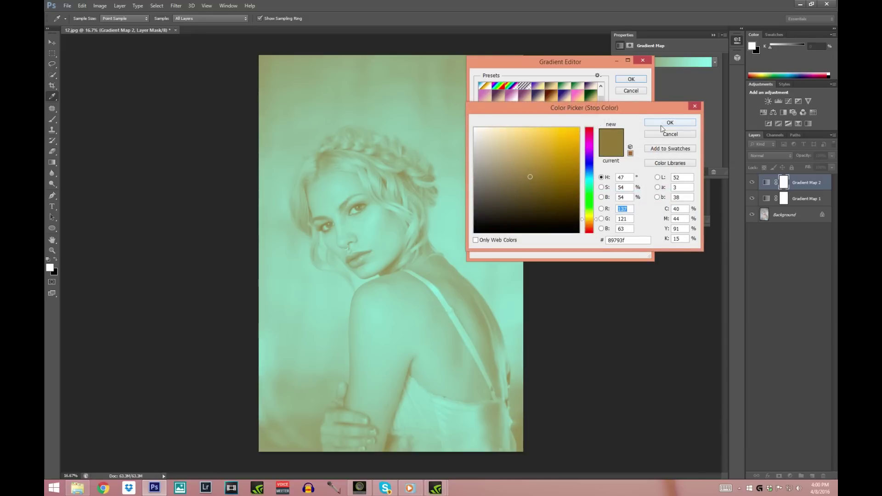
pyautogui.click(658, 122)
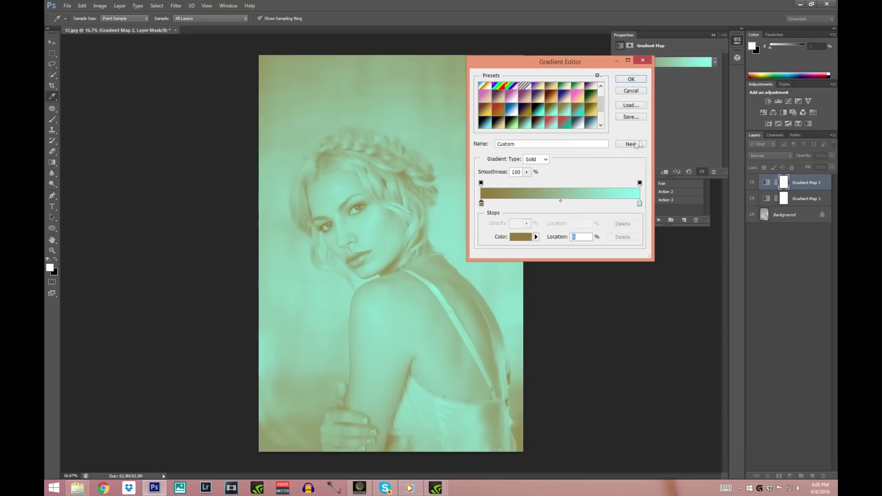
pyautogui.doubleClick(639, 203)
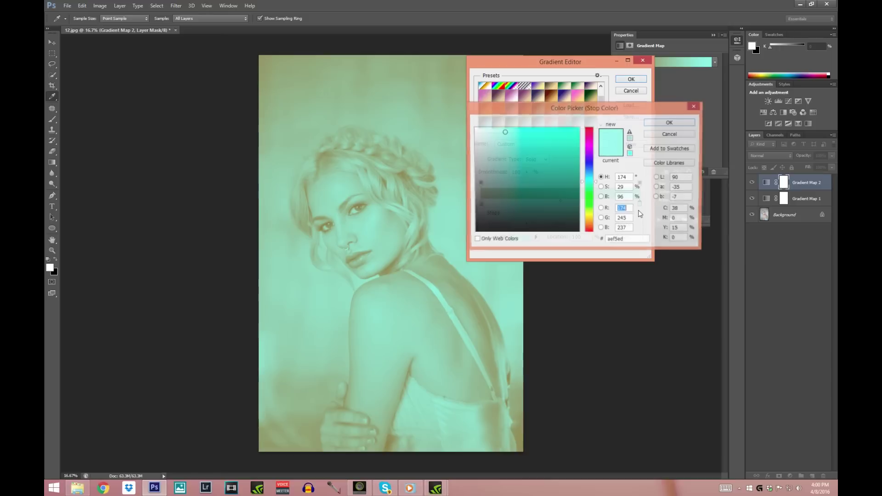
pyautogui.click(670, 125)
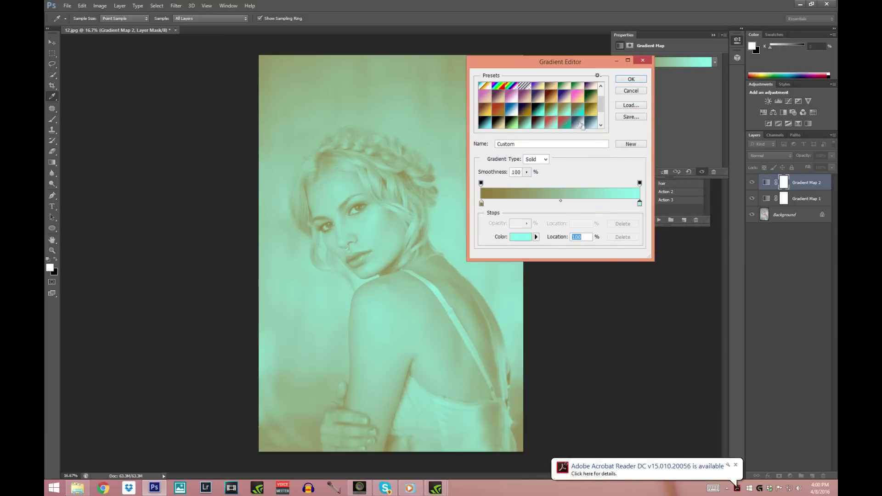
pyautogui.doubleClick(640, 204)
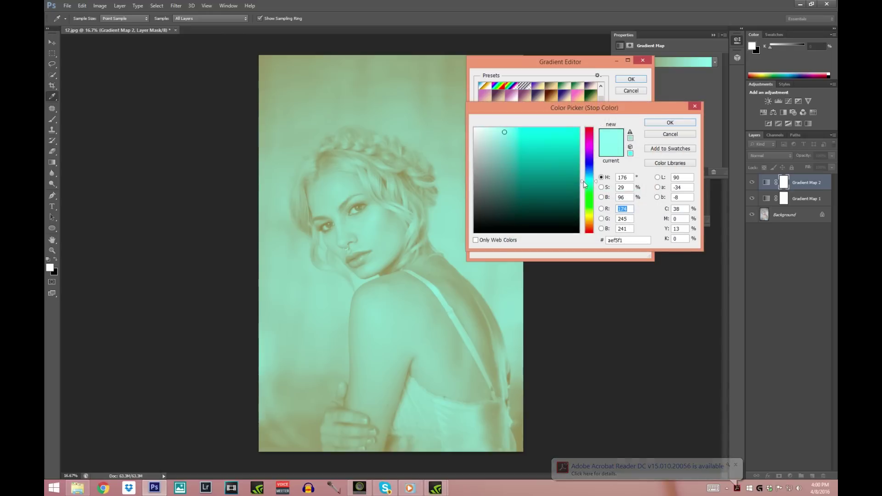
pyautogui.click(649, 122)
pyautogui.click(629, 81)
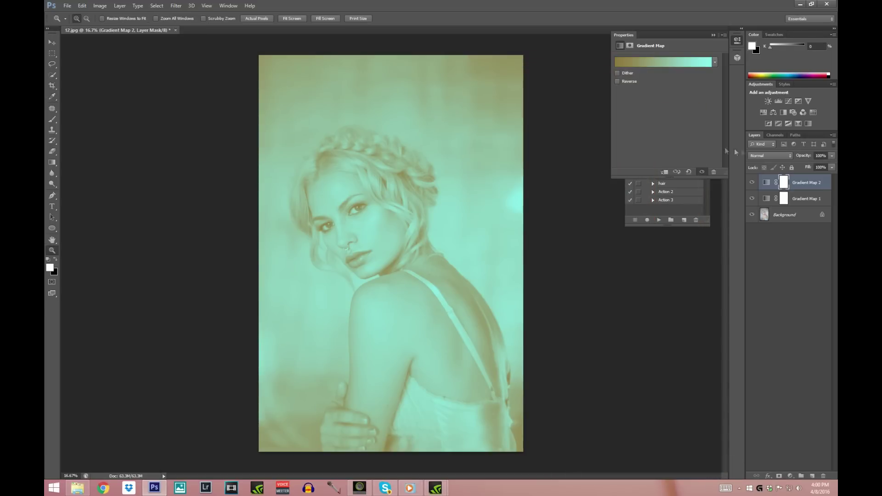
# Step: Set the second gradient map layer's blend mode to Multiply and its opacity to about 13%
pyautogui.click(770, 155)
pyautogui.click(765, 186)
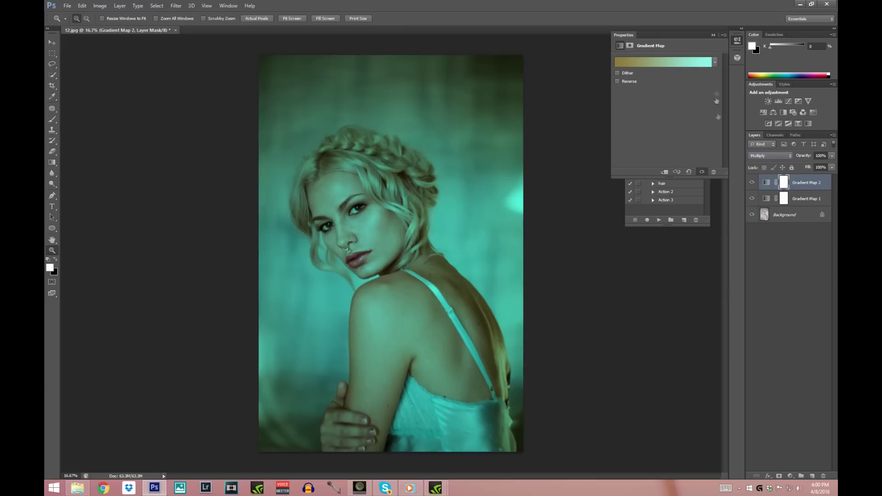
pyautogui.click(833, 156)
pyautogui.moveTo(830, 167); pyautogui.dragTo(795, 168)
pyautogui.click(763, 184)
pyautogui.click(831, 156)
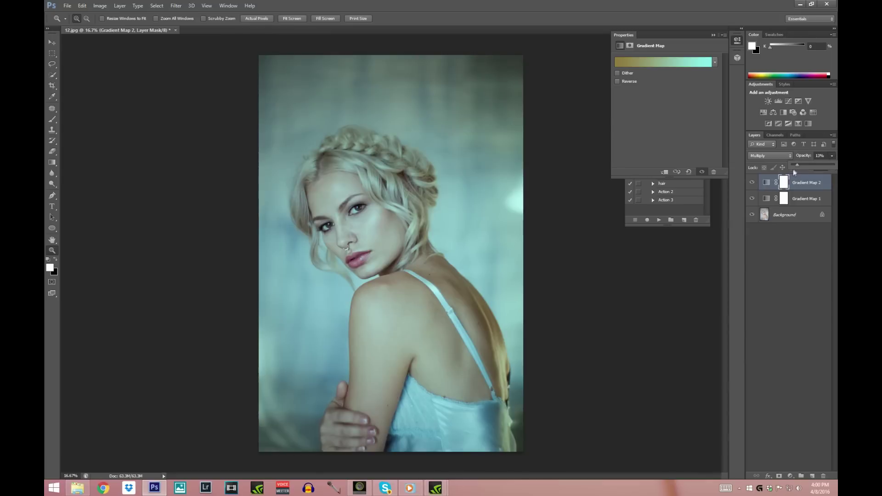
pyautogui.moveTo(798, 166); pyautogui.dragTo(797, 166)
# Step: Add a Selective Color adjustment directly above the Background using Absolute, and set the Reds to Yellow +19 and Black +11
pyautogui.click(791, 221)
pyautogui.click(791, 474)
pyautogui.click(778, 469)
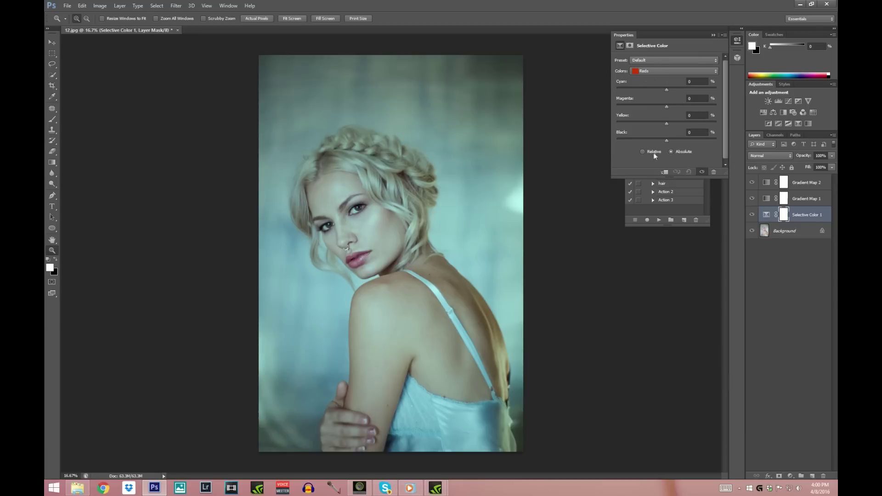
pyautogui.click(671, 152)
pyautogui.moveTo(682, 140); pyautogui.dragTo(686, 141)
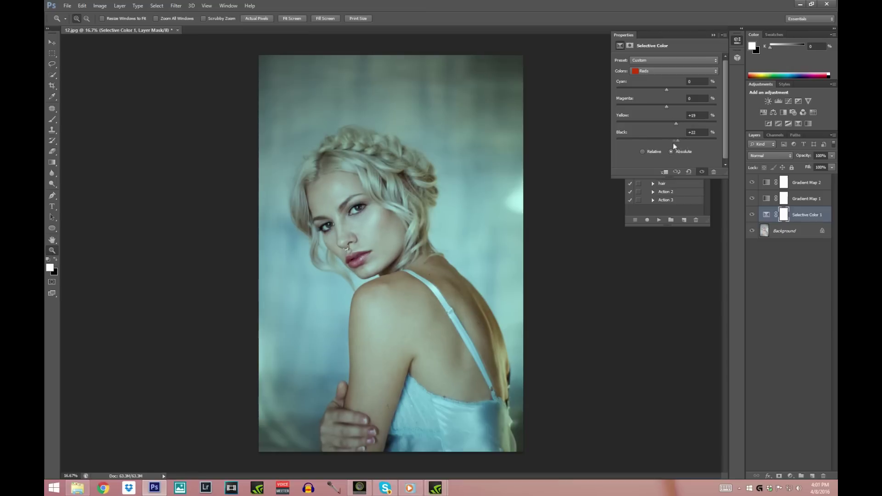
pyautogui.moveTo(674, 141); pyautogui.dragTo(672, 141)
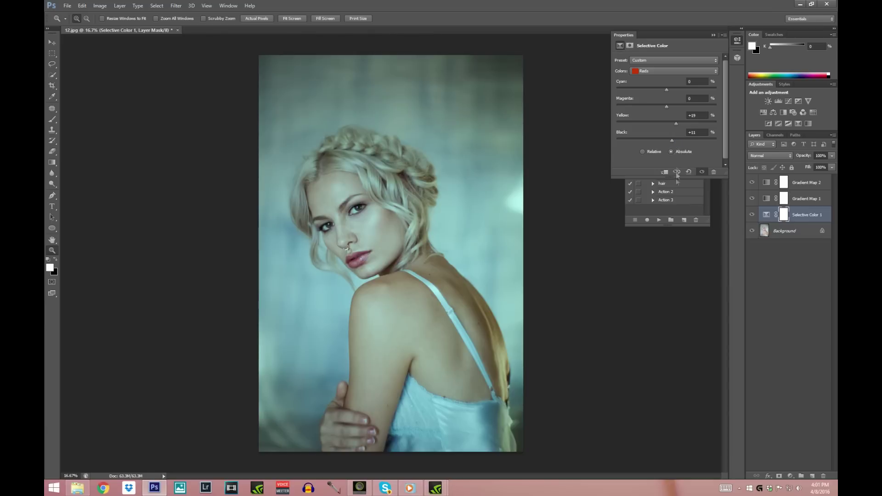
# Step: Fine-tune the Black amount in the Yellows and strongly reduce the Yellow amount in the Blues
pyautogui.click(648, 73)
pyautogui.click(649, 87)
pyautogui.moveTo(669, 142); pyautogui.dragTo(667, 142)
pyautogui.click(668, 71)
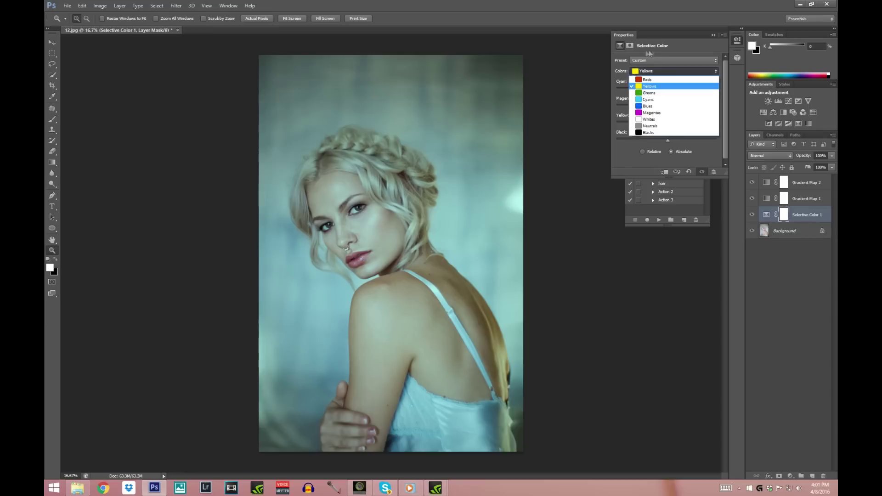
pyautogui.click(650, 105)
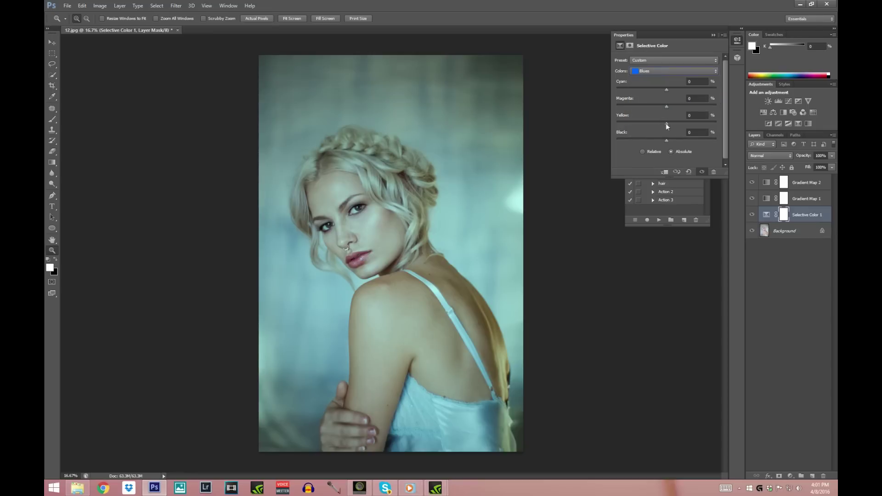
pyautogui.moveTo(648, 124); pyautogui.dragTo(630, 125)
# Step: Set the Cyan amount in the Cyans to +12 and strongly reduce their Yellow amount
pyautogui.click(651, 71)
pyautogui.click(649, 87)
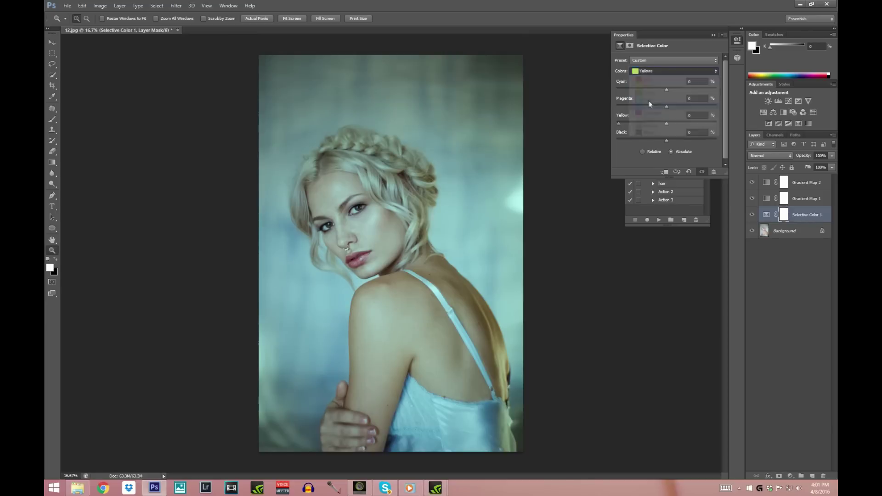
pyautogui.click(650, 102)
pyautogui.moveTo(655, 125); pyautogui.dragTo(651, 125)
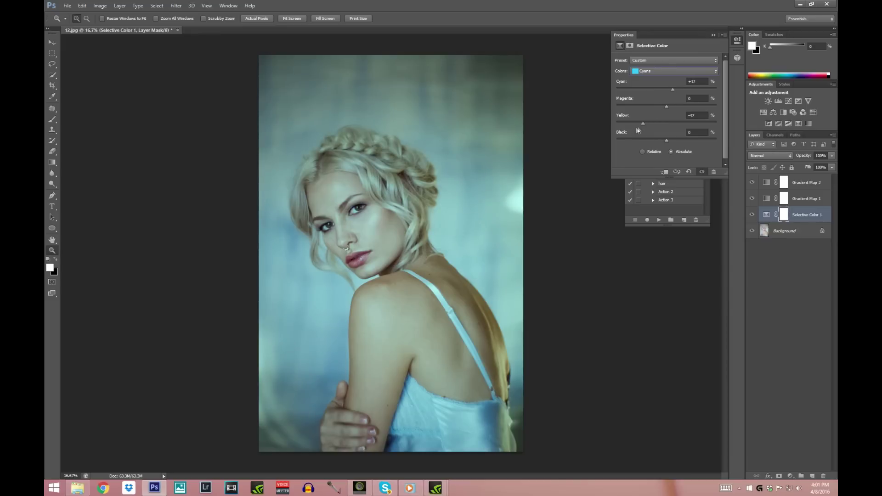
pyautogui.moveTo(631, 124); pyautogui.dragTo(629, 123)
pyautogui.click(570, 178)
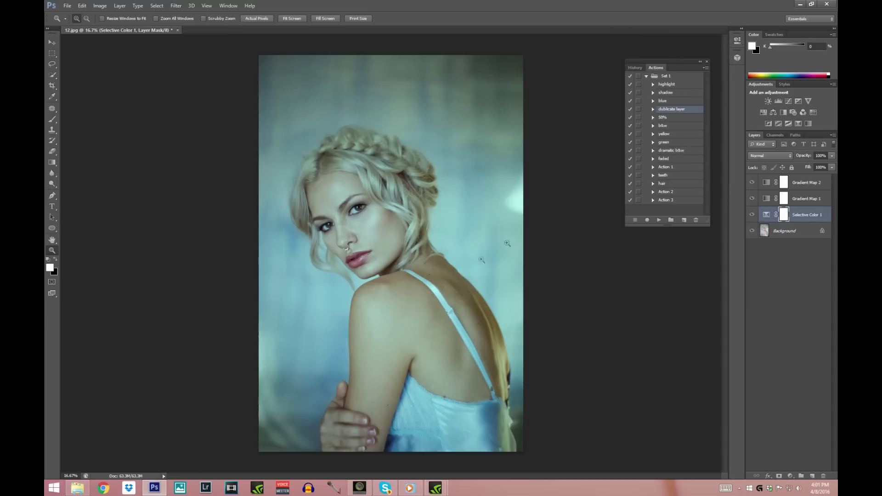
# Step: Create a new layer group and move the Selective Color layer and both Gradient Map layers into it
pyautogui.click(802, 479)
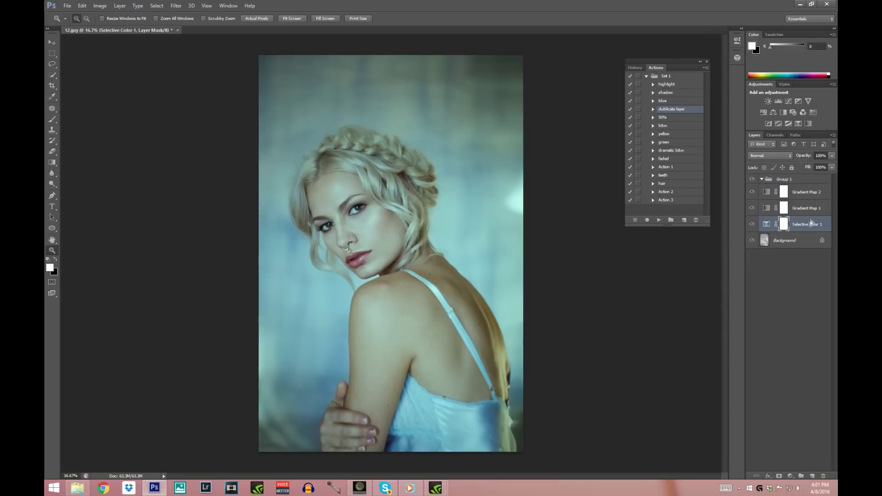
pyautogui.keyDown('shift'); pyautogui.click(805, 194); pyautogui.keyUp('shift')
pyautogui.moveTo(805, 194); pyautogui.dragTo(806, 180)
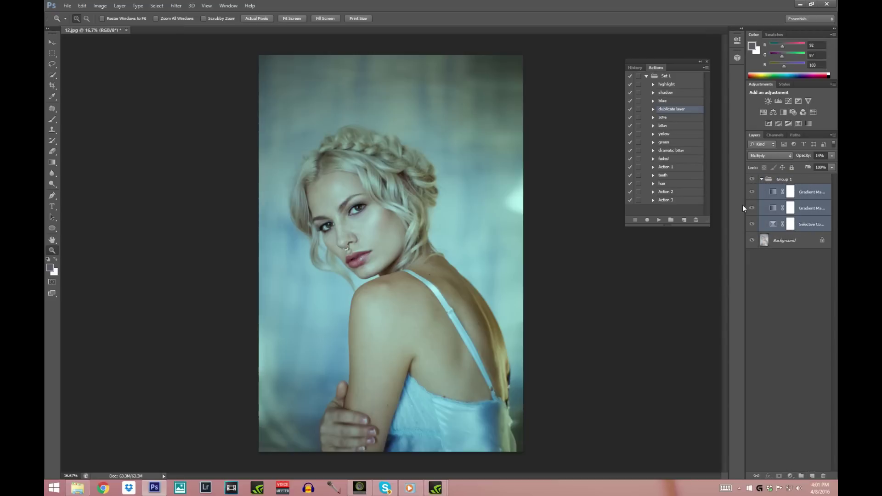
# Step: Toggle the visibility of the adjustment group repeatedly to compare the portrait before and after the color grade
pyautogui.click(752, 180)
pyautogui.click(752, 180)
pyautogui.click(751, 179)
pyautogui.click(752, 180)
pyautogui.click(752, 180)
pyautogui.click(752, 180)
pyautogui.click(752, 180)
pyautogui.click(752, 180)
pyautogui.click(752, 179)
pyautogui.click(752, 179)
pyautogui.click(752, 179)
# Step: Merge the adjustment group and the Background into a single layer
pyautogui.click(780, 181)
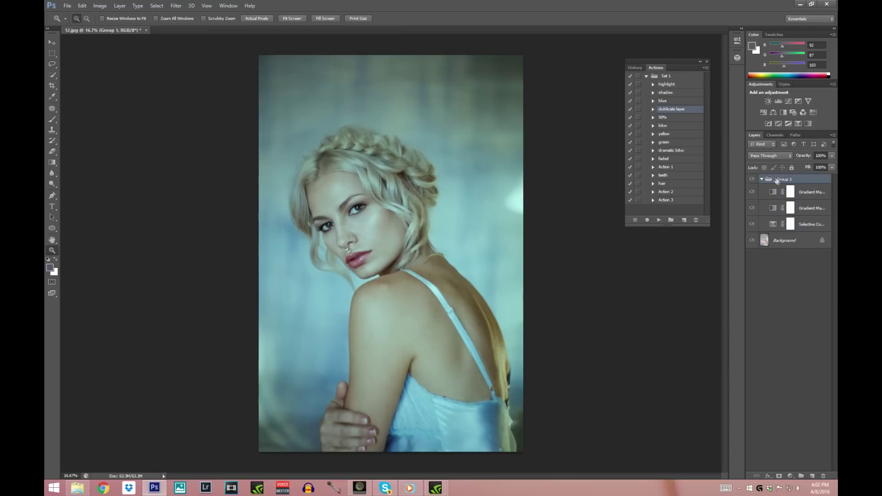
pyautogui.keyDown('ctrl'); pyautogui.click(790, 243); pyautogui.keyUp('ctrl')
pyautogui.rightClick(789, 244)
pyautogui.click(772, 291)
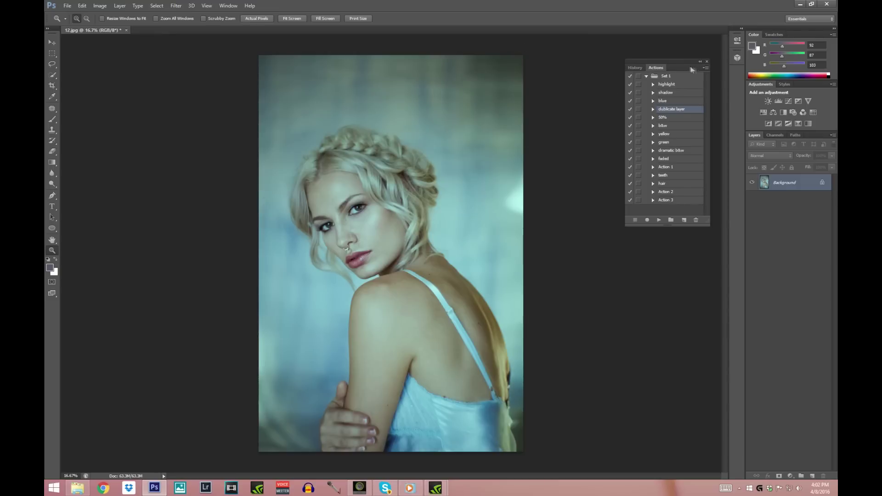
pyautogui.moveTo(674, 60); pyautogui.dragTo(667, 45)
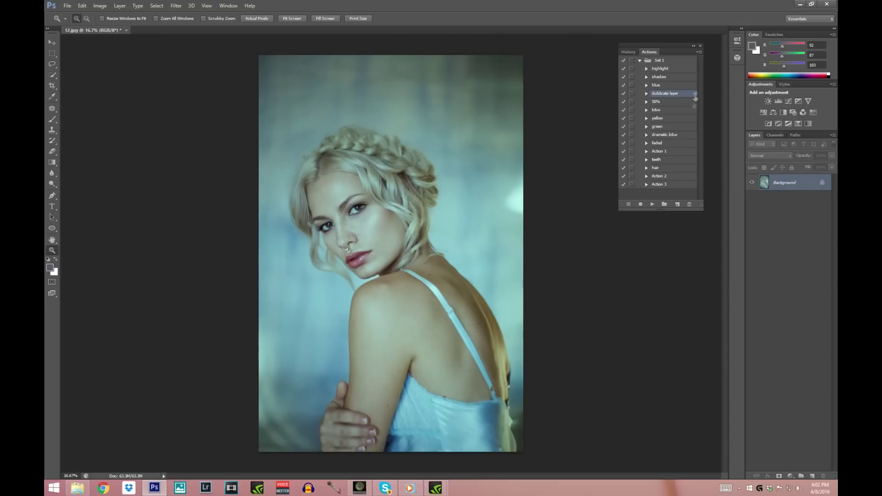
pyautogui.click(657, 69)
pyautogui.click(661, 77)
pyautogui.click(663, 69)
pyautogui.click(662, 75)
pyautogui.click(659, 69)
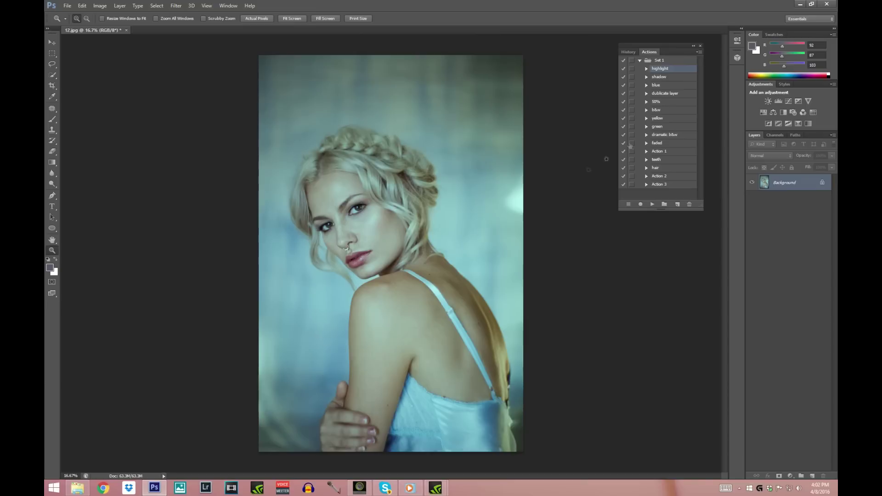
pyautogui.click(662, 78)
pyautogui.click(661, 70)
pyautogui.moveTo(664, 45); pyautogui.dragTo(661, 42)
pyautogui.hotkey('ctrl', '+')
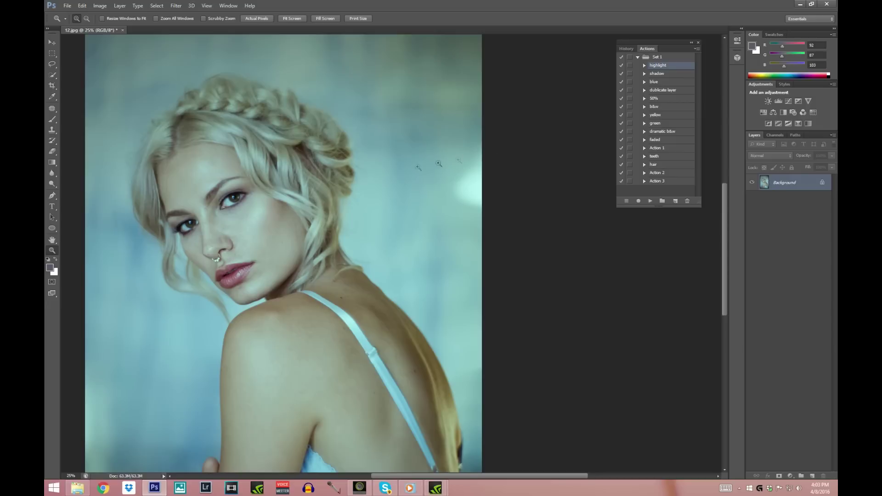
pyautogui.click(251, 204)
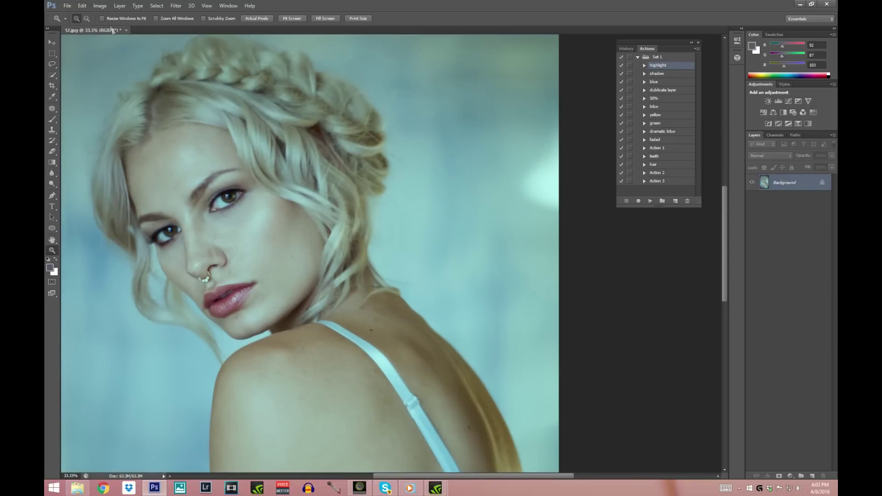
pyautogui.hotkey('ctrl', '-')
pyautogui.hotkey('ctrl', '-')
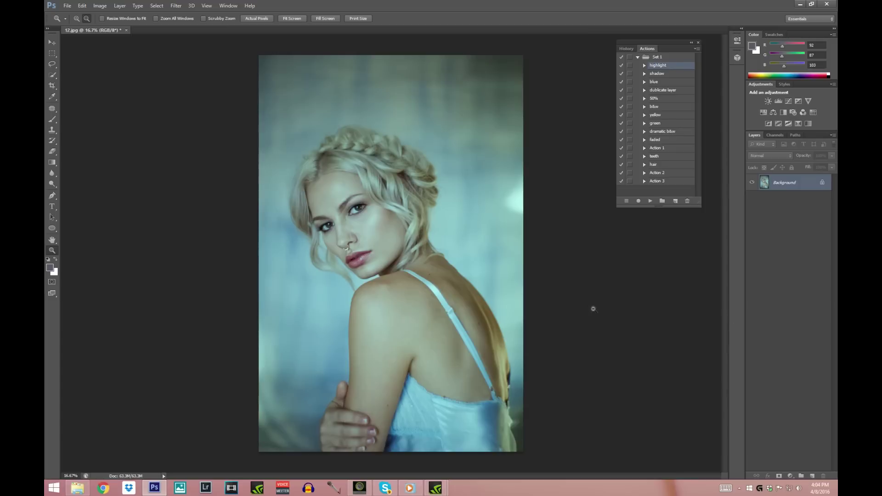
# Step: Start recording a new action named "hightlight 2" in Set 1 and duplicate the Background layer
pyautogui.click(675, 202)
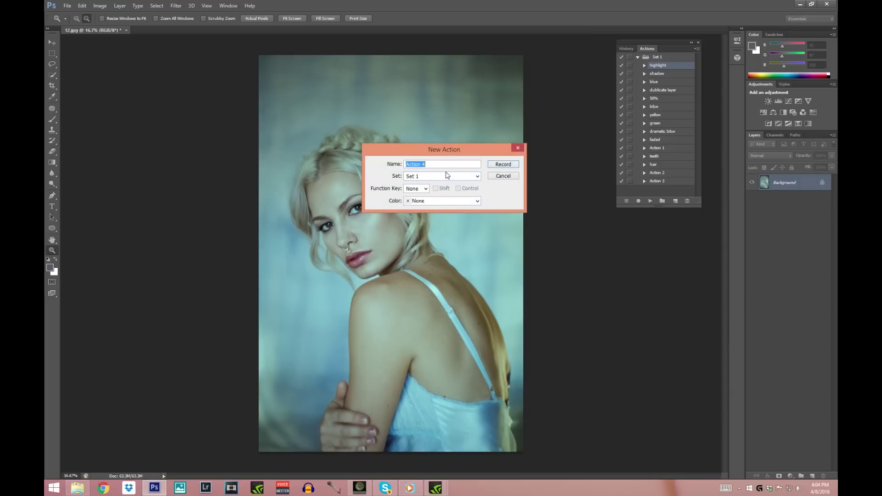
pyautogui.write('hightlight 2')
pyautogui.click(495, 165)
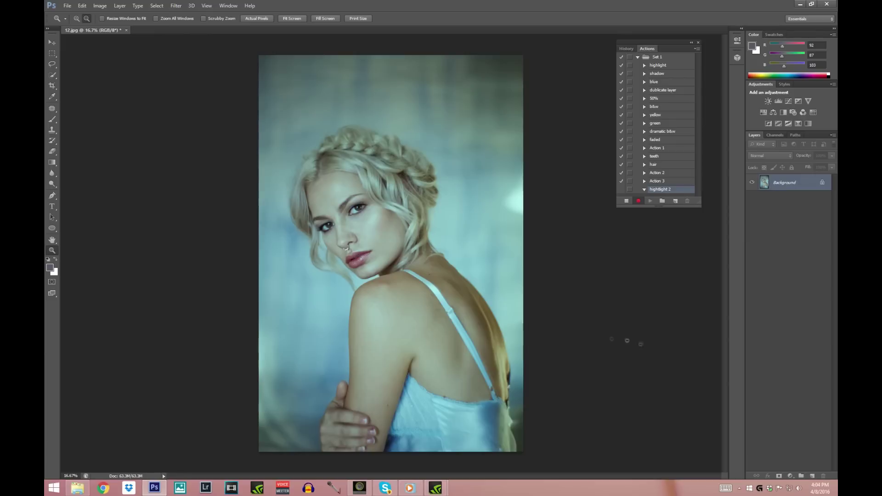
pyautogui.rightClick(786, 186)
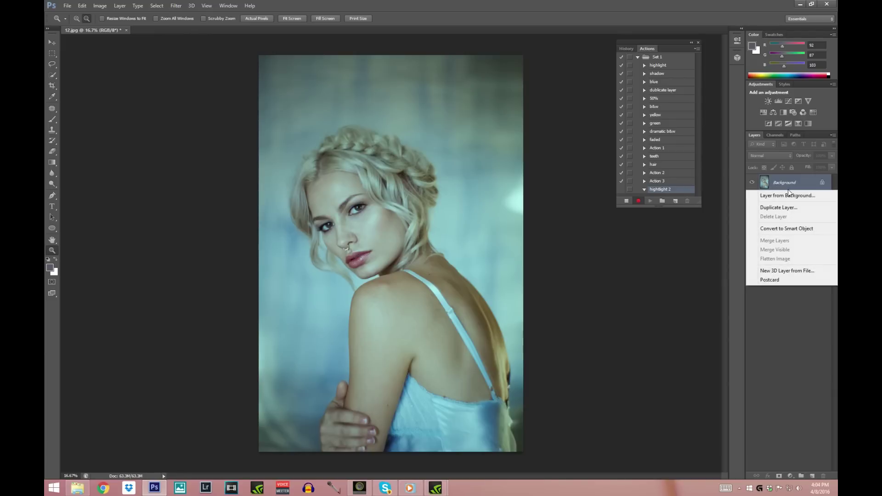
pyautogui.click(785, 209)
pyautogui.click(520, 151)
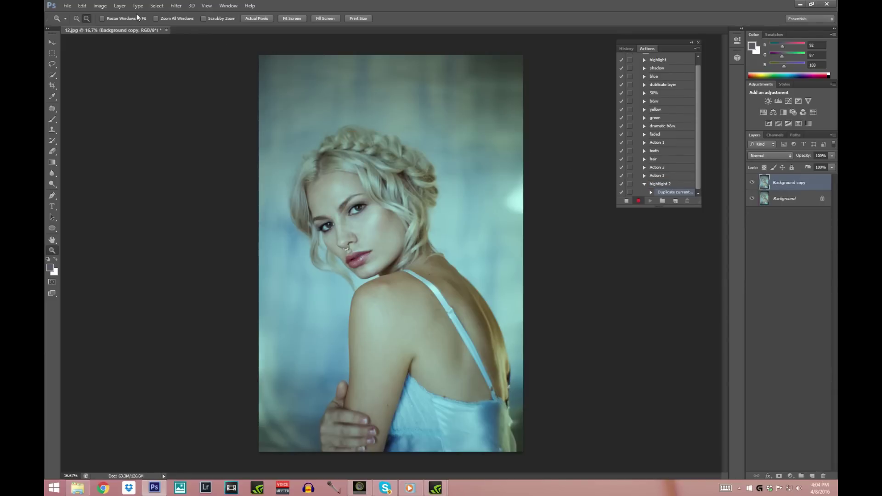
# Step: Brighten the Background copy with a Curves adjustment, placing an RGB curve point at input 112, output 139
pyautogui.click(100, 5)
pyautogui.moveTo(114, 26)
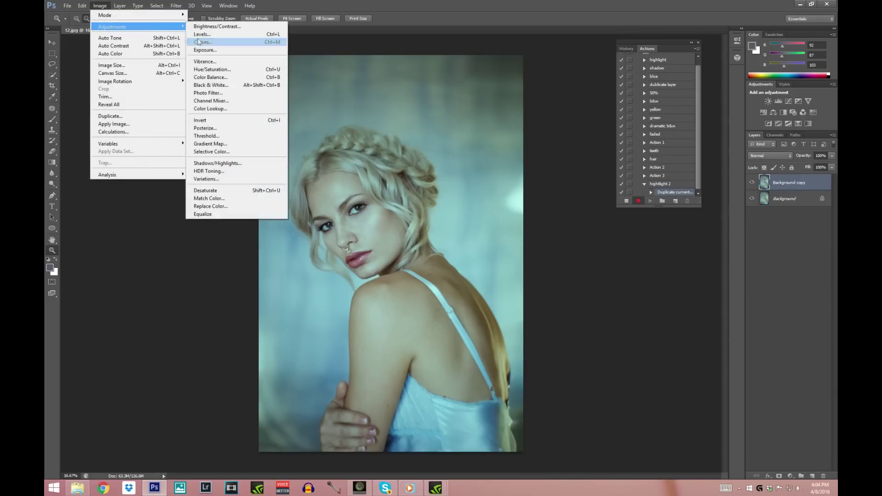
pyautogui.click(214, 42)
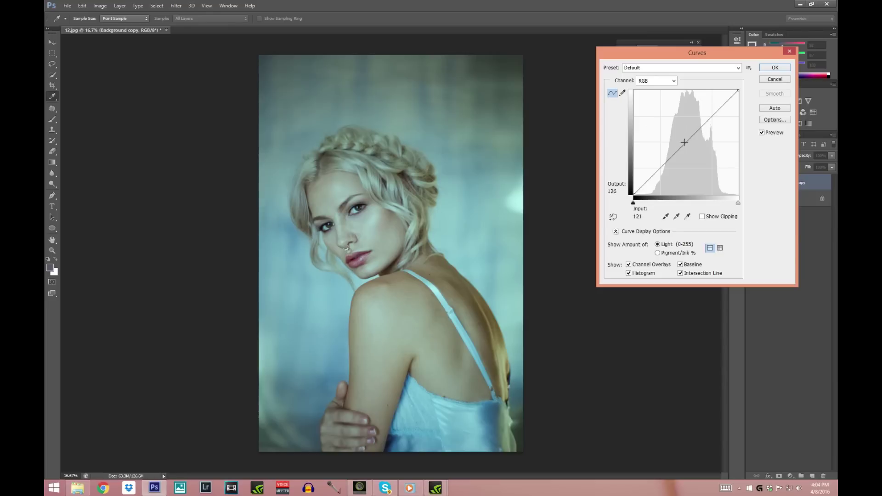
pyautogui.moveTo(686, 143); pyautogui.dragTo(678, 137)
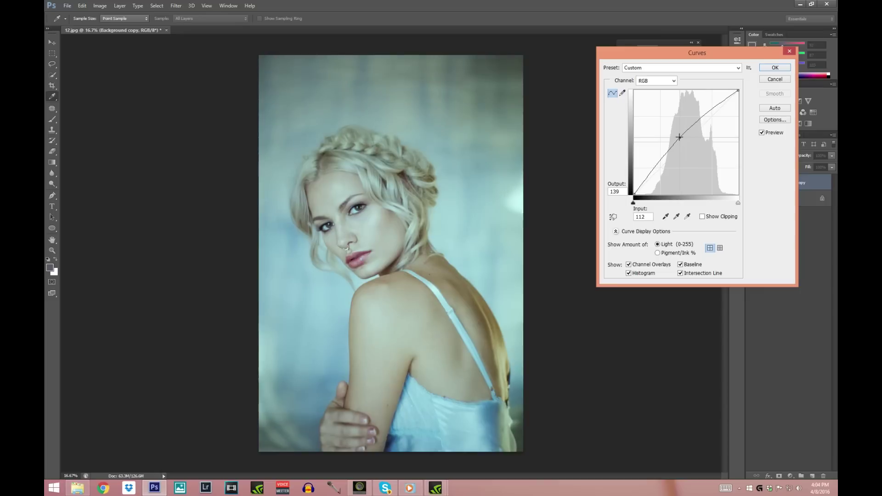
pyautogui.click(763, 68)
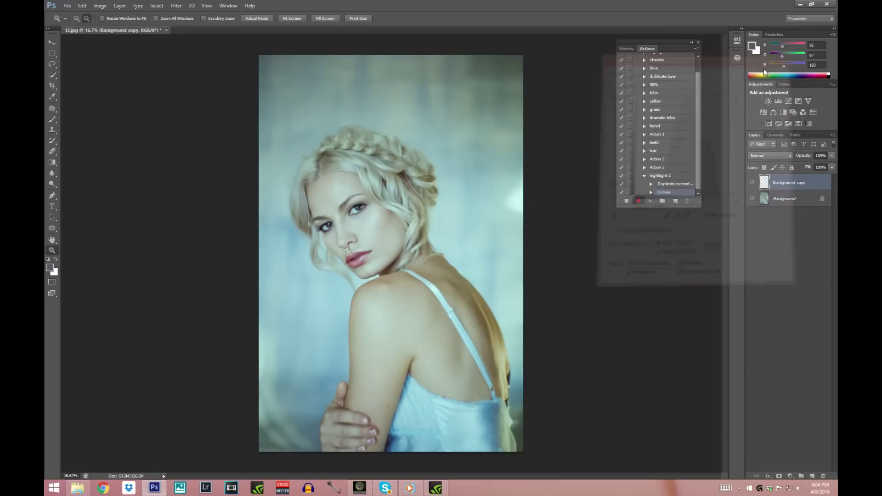
# Step: Add a layer mask to the brightened Background copy and invert the mask to black
pyautogui.click(778, 477)
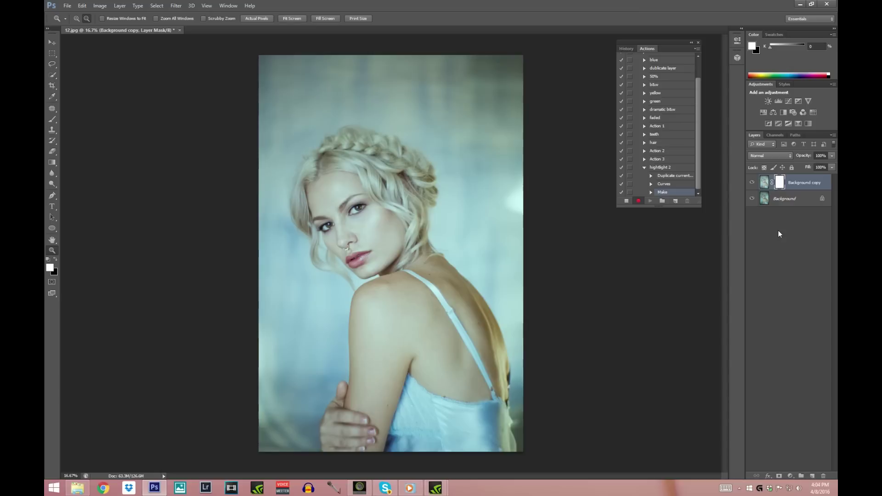
pyautogui.hotkey('ctrl', 'i')
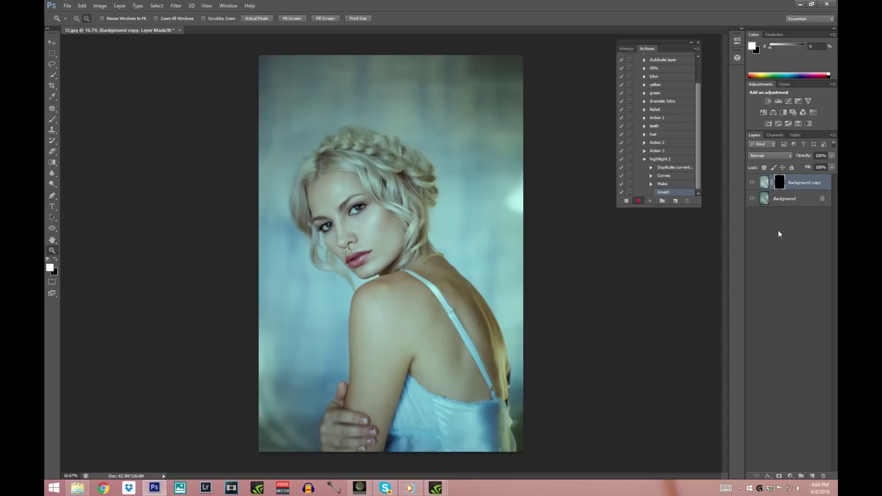
pyautogui.click(100, 6)
pyautogui.moveTo(113, 26)
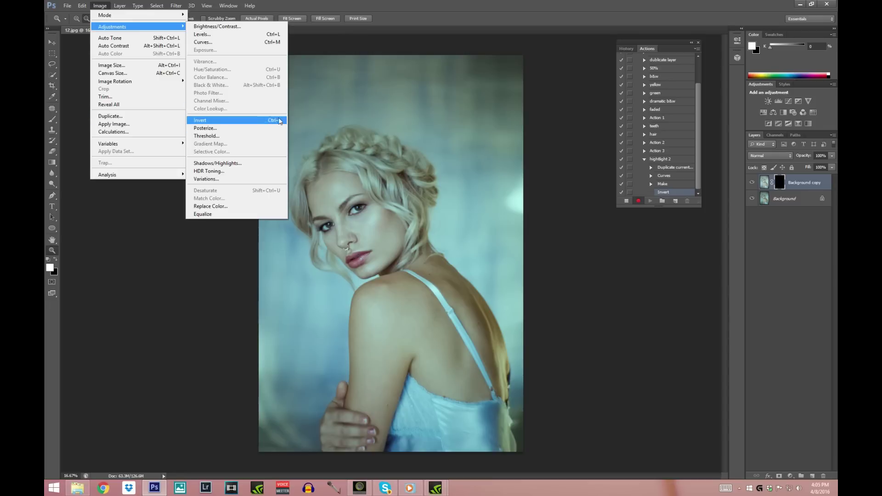
pyautogui.click(613, 237)
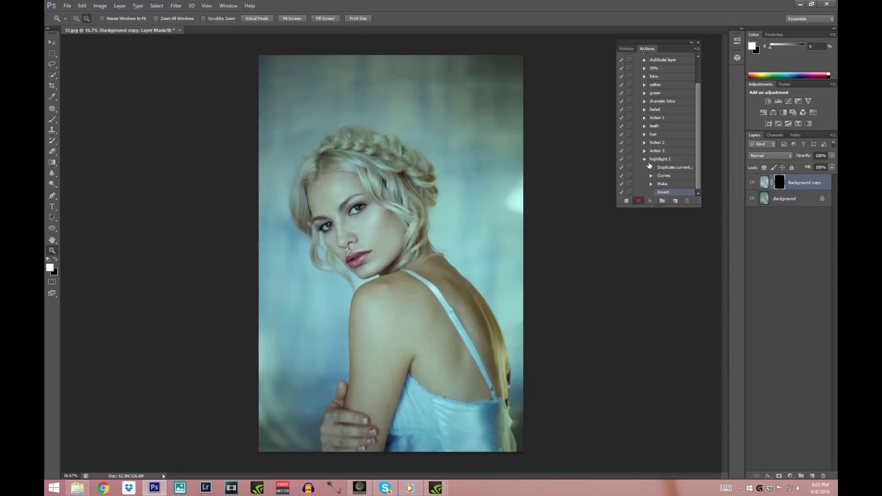
# Step: Stop recording the hightlight 2 action and delete the masked Background copy layer
pyautogui.click(626, 201)
pyautogui.click(645, 160)
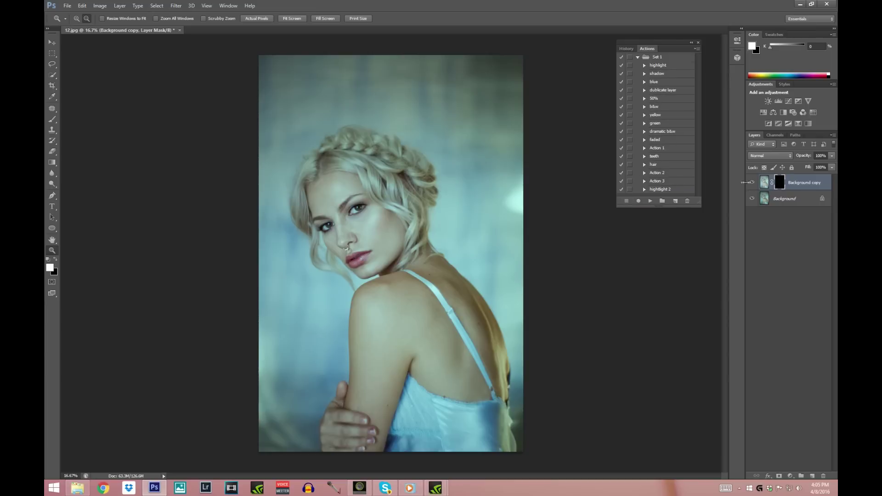
pyautogui.moveTo(793, 180); pyautogui.dragTo(822, 476)
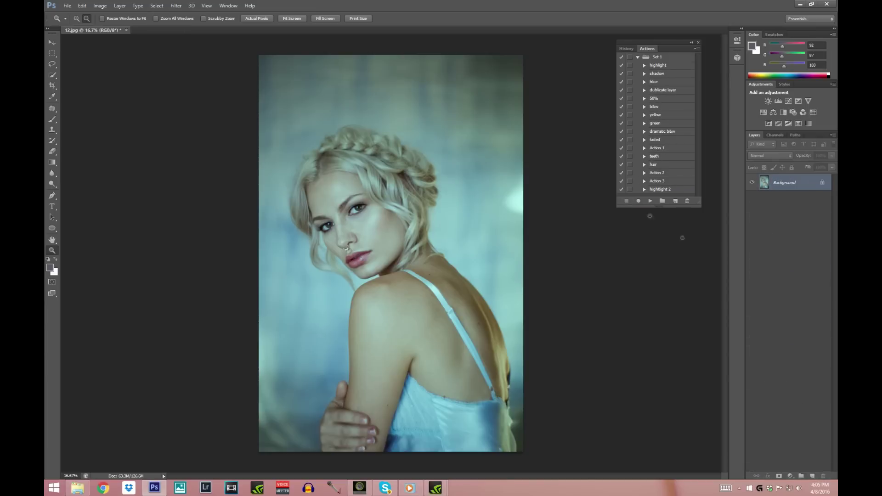
# Step: Play the hightlight 2 action on the Background as a test and delete the layer it creates
pyautogui.click(653, 189)
pyautogui.click(650, 201)
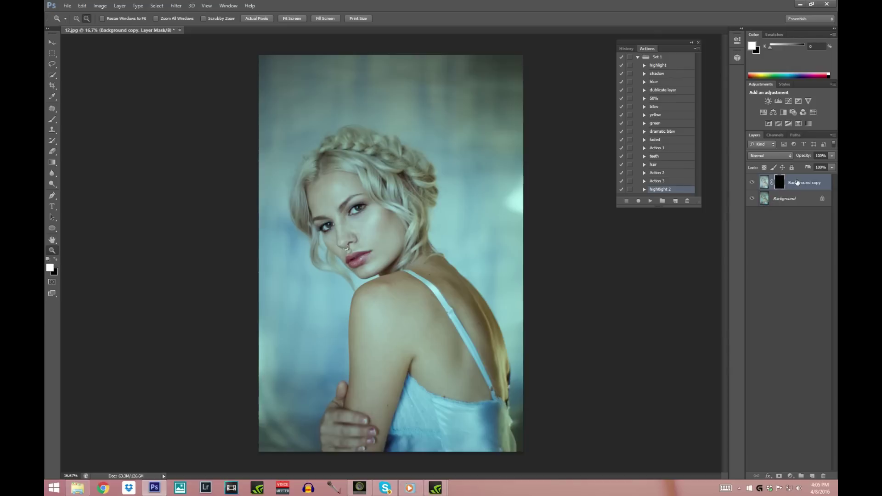
pyautogui.moveTo(797, 183); pyautogui.dragTo(823, 475)
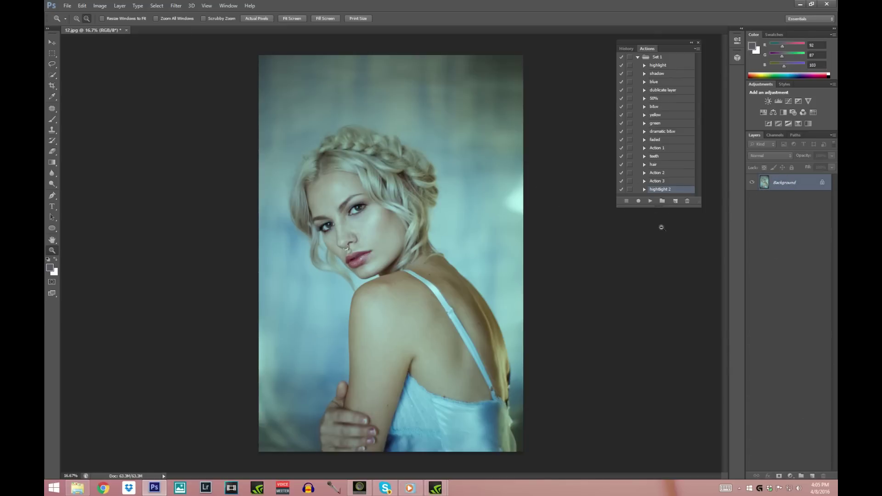
# Step: Start recording a new action named "shadow 2" in Set 1 and duplicate the Background layer
pyautogui.click(675, 201)
pyautogui.write('shadow 2')
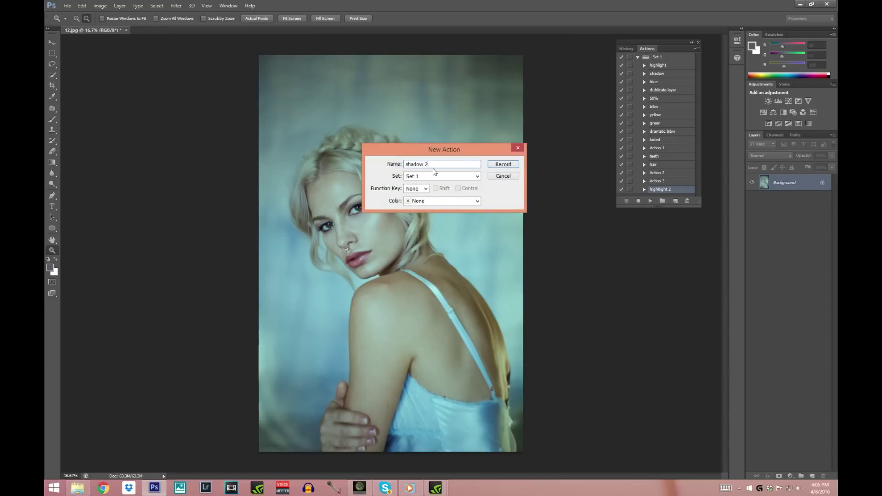
pyautogui.click(502, 165)
pyautogui.rightClick(803, 191)
pyautogui.click(793, 211)
pyautogui.click(506, 155)
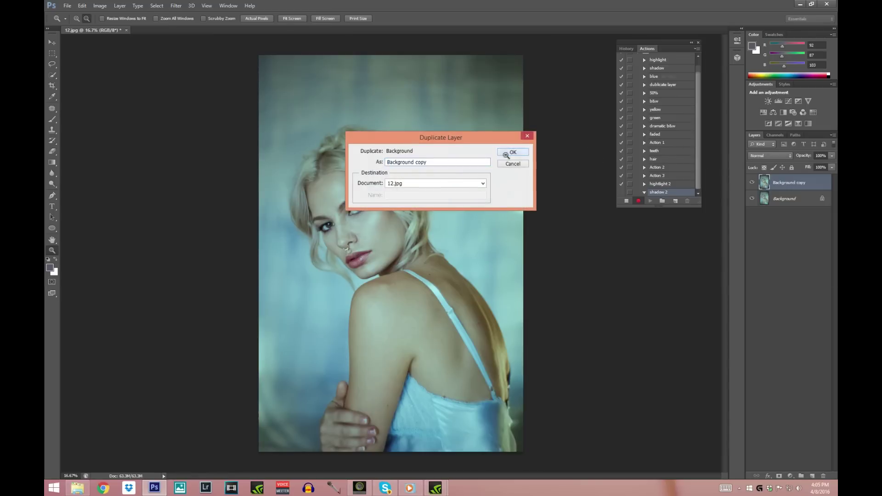
# Step: Darken the Background copy using Curves with a point at input 140, output 112, and give it an inverted black layer mask
pyautogui.click(100, 5)
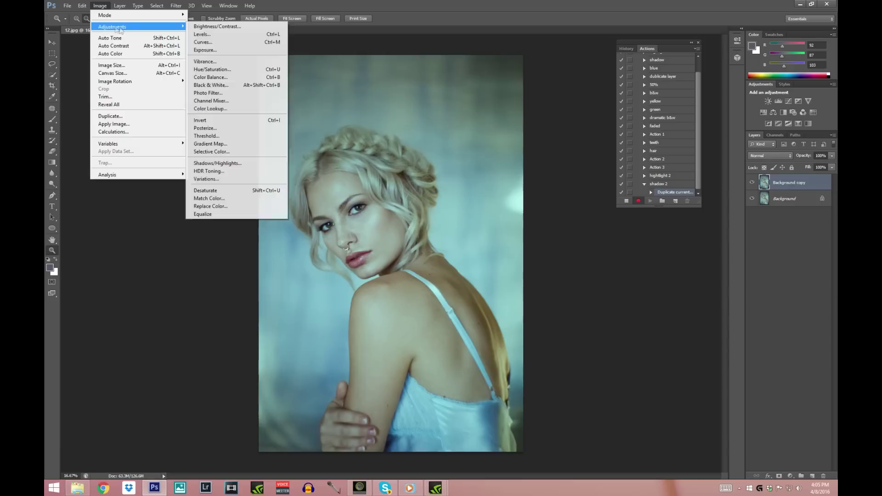
pyautogui.click(202, 42)
pyautogui.moveTo(686, 142); pyautogui.dragTo(691, 148)
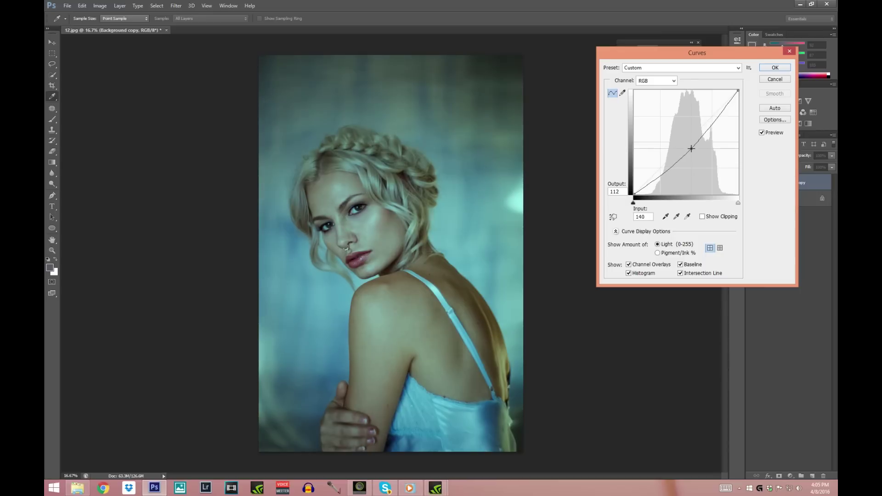
pyautogui.click(772, 67)
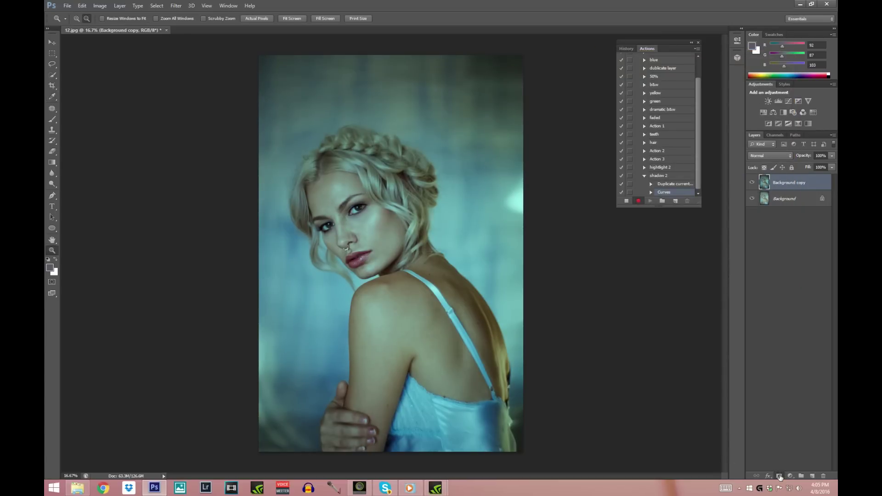
pyautogui.click(779, 476)
pyautogui.hotkey('ctrl', 'i')
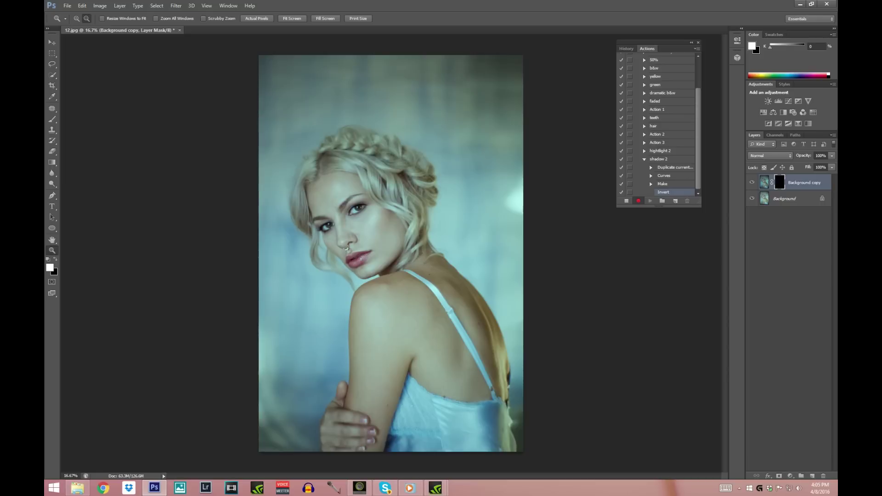
# Step: Stop recording the shadow 2 action and delete the darkened Background copy layer
pyautogui.click(626, 200)
pyautogui.click(644, 159)
pyautogui.moveTo(808, 184); pyautogui.dragTo(823, 476)
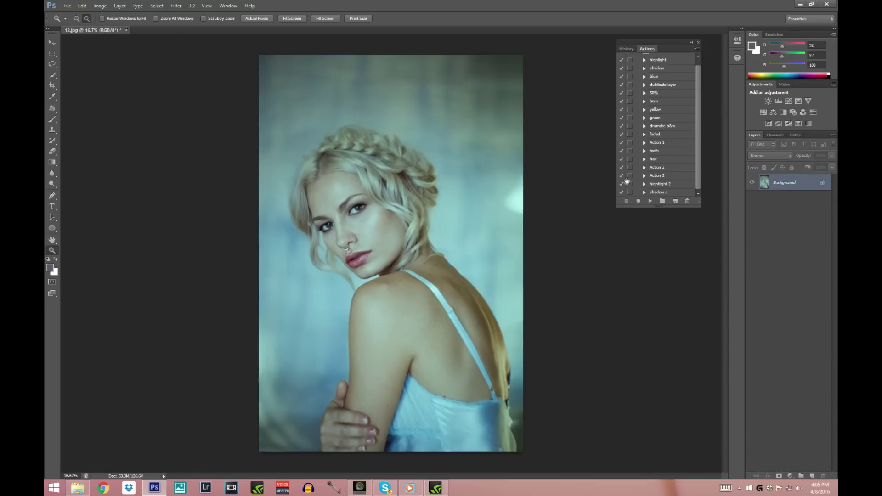
# Step: Play the shadow 2 action as a test, and delete its resulting layer and both newly recorded actions
pyautogui.click(657, 193)
pyautogui.click(650, 200)
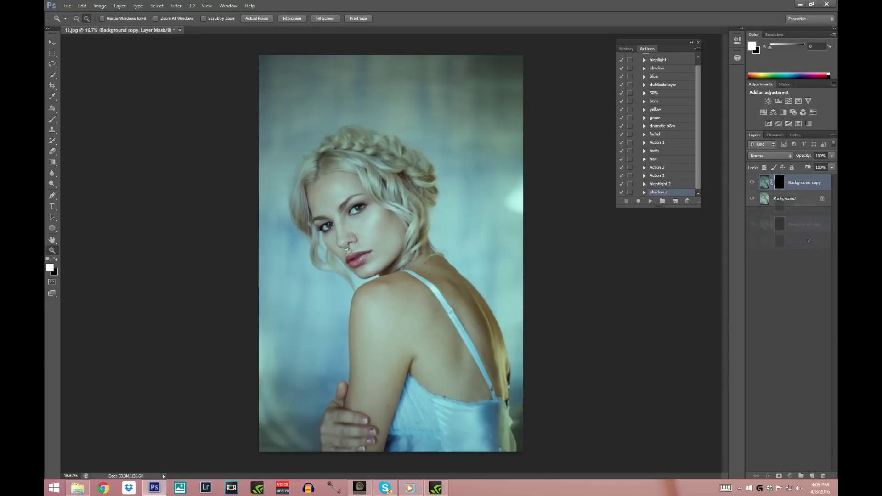
pyautogui.click(657, 186)
pyautogui.moveTo(673, 184); pyautogui.dragTo(688, 201)
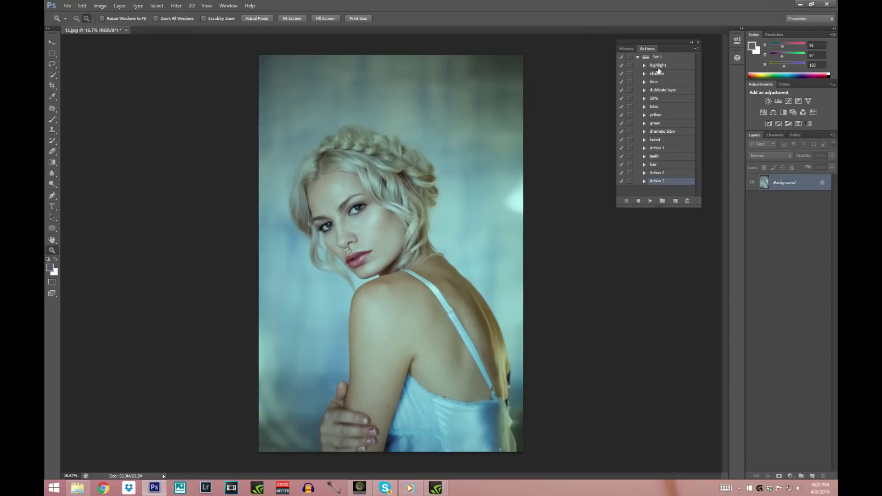
# Step: Play the highlight action and ready the Brush tool at 100% opacity for painting on the Background copy mask
pyautogui.click(656, 67)
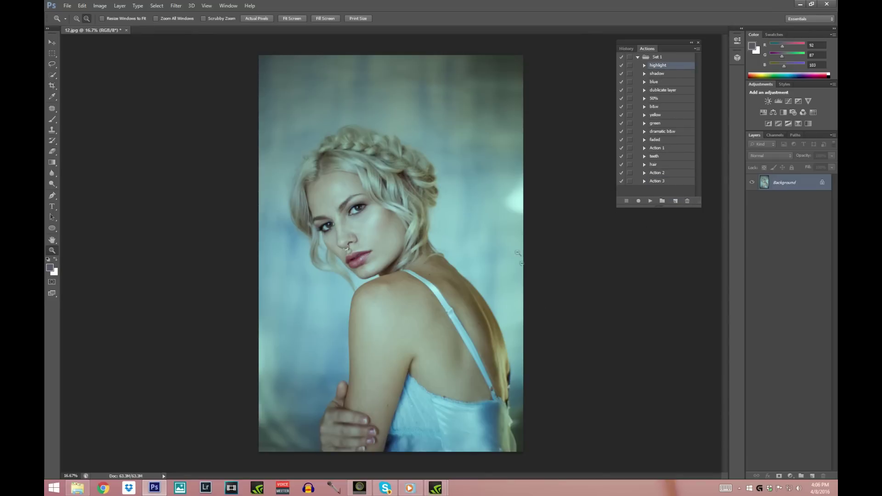
pyautogui.click(650, 201)
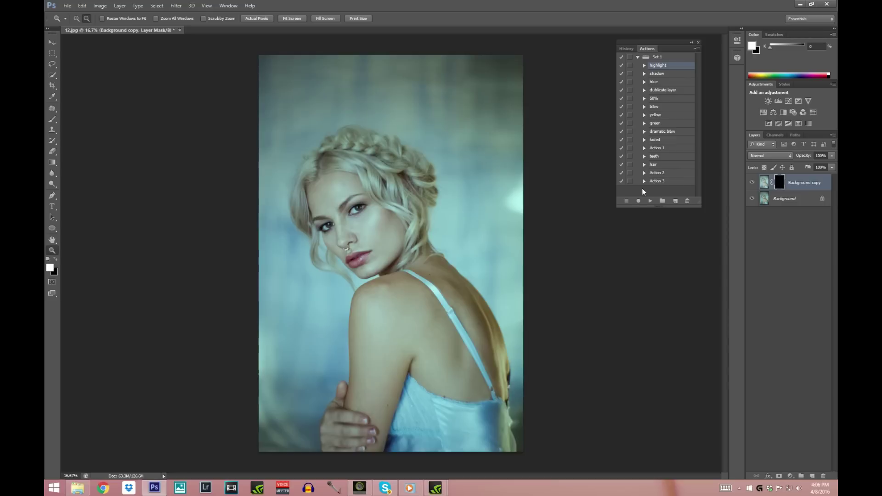
pyautogui.click(52, 120)
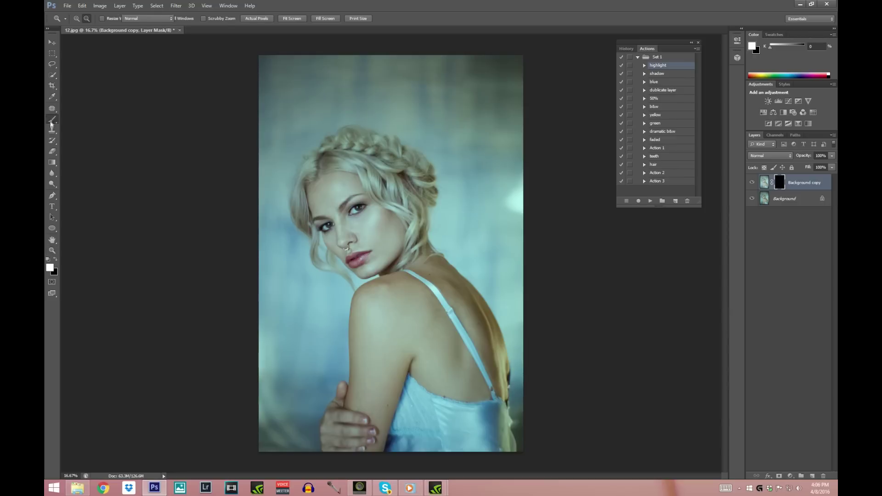
pyautogui.click(216, 18)
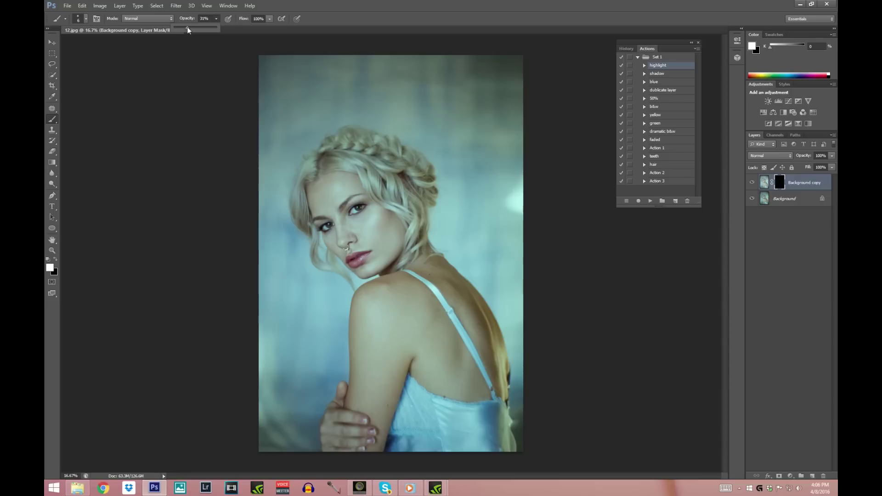
pyautogui.press('Return')
pyautogui.click(216, 20)
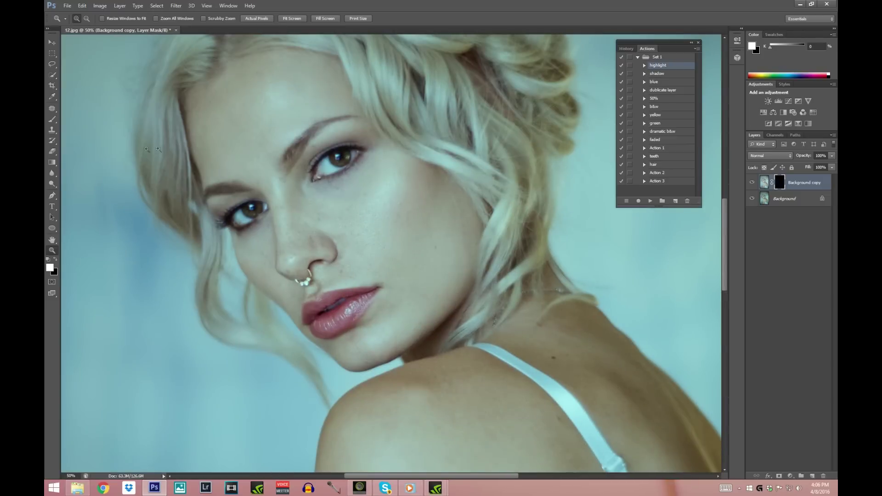
# Step: Paint white on the highlight mask over the irises with a soft 32 px brush and along the nose with a 58 px brush
pyautogui.click(85, 18)
pyautogui.moveTo(57, 43)
pyautogui.mouseDown()
pyautogui.moveTo(106, 43)
pyautogui.moveTo(70, 46)
pyautogui.mouseUp()
pyautogui.press('Return')
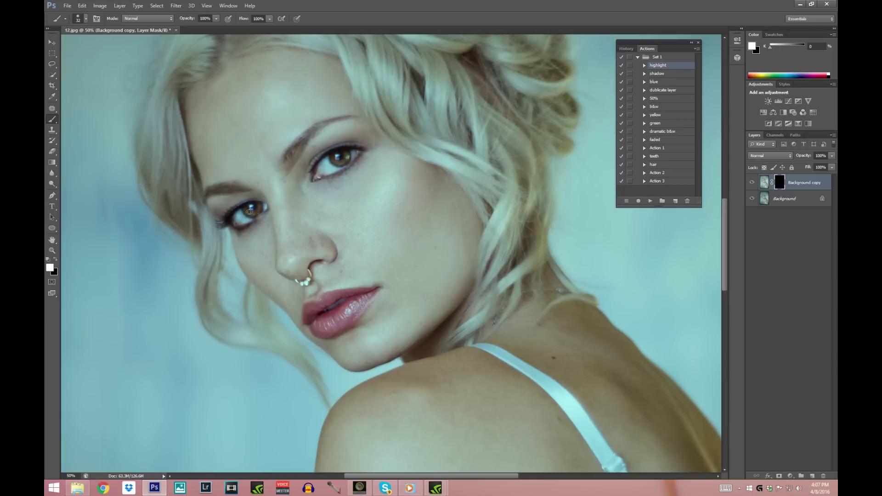
pyautogui.click(85, 19)
pyautogui.moveTo(76, 45); pyautogui.dragTo(79, 44)
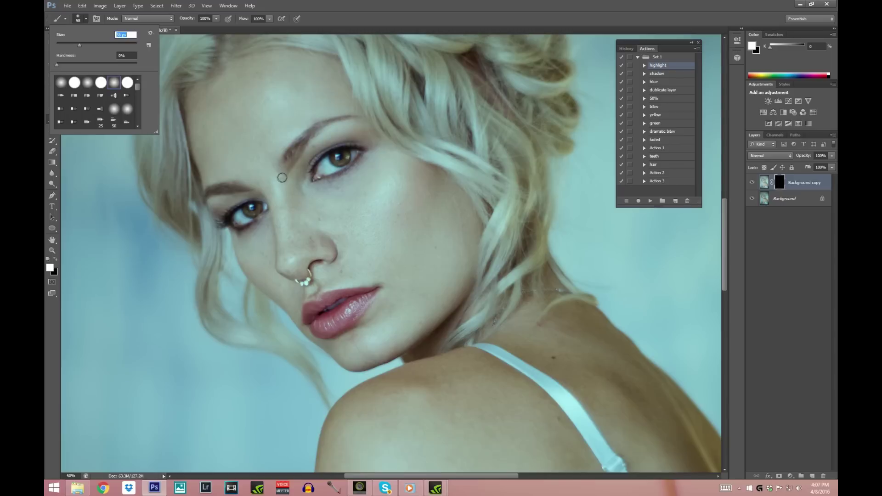
pyautogui.press('Return')
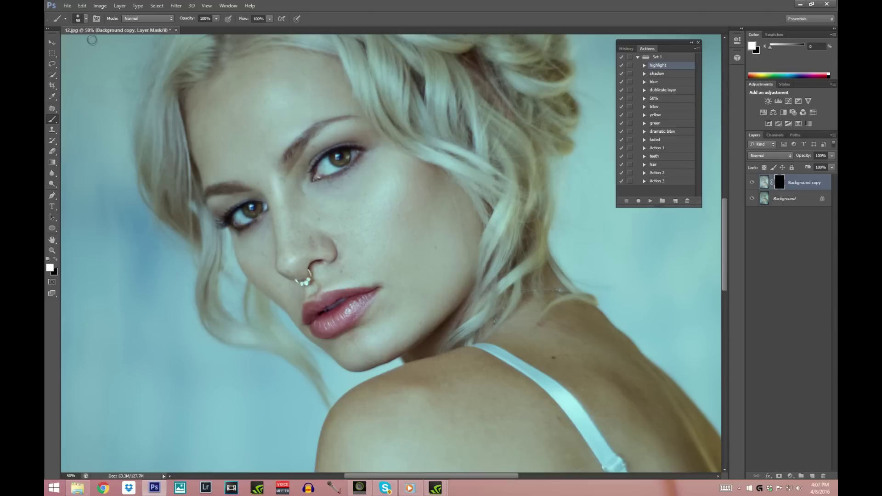
# Step: Paint larger highlights on the face, using a 182 px brush and a 257 px brush over the forehead
pyautogui.click(83, 18)
pyautogui.moveTo(104, 45); pyautogui.dragTo(113, 44)
pyautogui.press('Return')
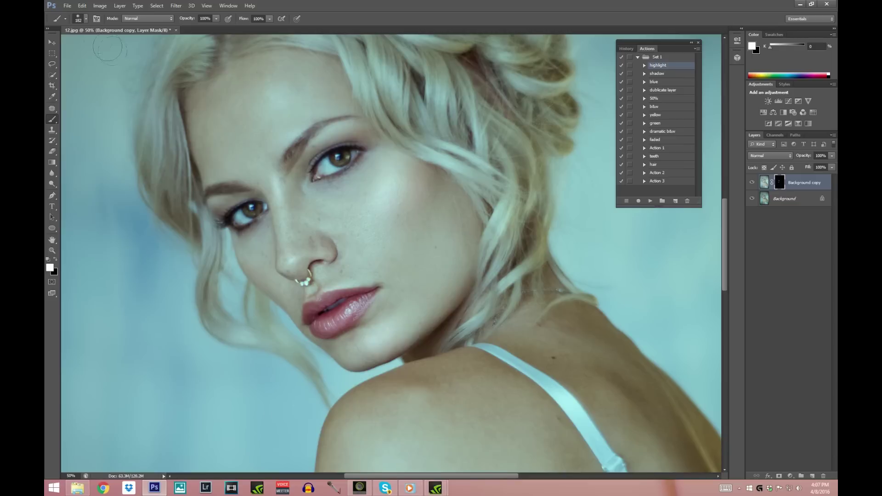
pyautogui.click(77, 20)
pyautogui.moveTo(108, 45); pyautogui.dragTo(119, 45)
pyautogui.click(257, 152)
pyautogui.moveTo(260, 95)
pyautogui.mouseDown()
pyautogui.moveTo(252, 112)
pyautogui.moveTo(258, 140)
pyautogui.moveTo(298, 88)
pyautogui.moveTo(271, 143)
pyautogui.mouseUp()
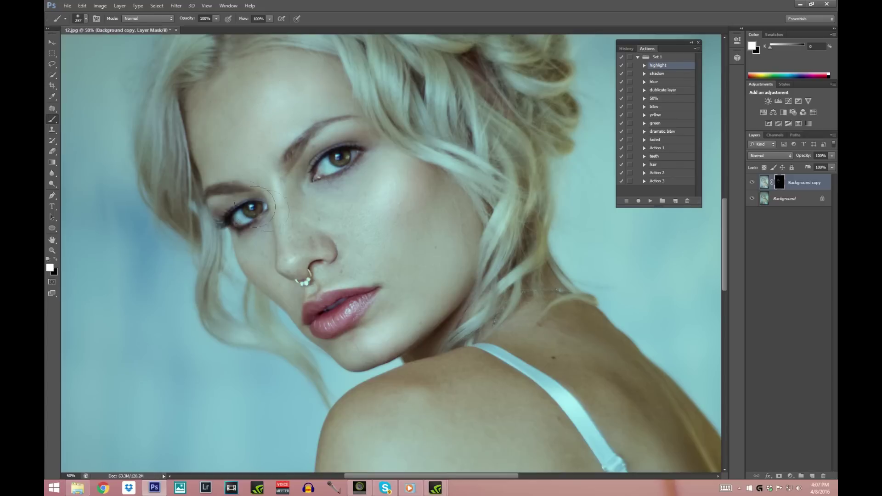
# Step: Compare the face with and without the Background copy highlight layer
pyautogui.click(753, 183)
pyautogui.click(753, 182)
pyautogui.click(753, 182)
pyautogui.click(753, 182)
# Step: Set the brush size to 48 px
pyautogui.click(85, 18)
pyautogui.moveTo(104, 44); pyautogui.dragTo(89, 44)
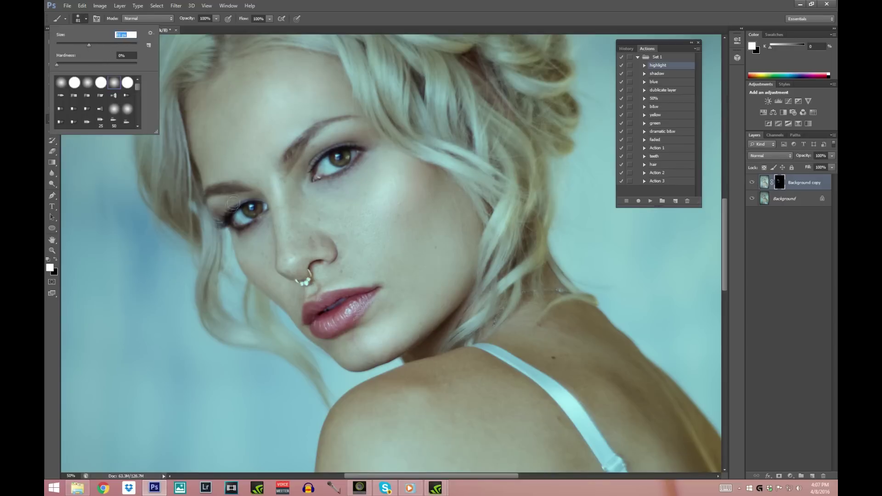
pyautogui.write('48')
pyautogui.press('Return')
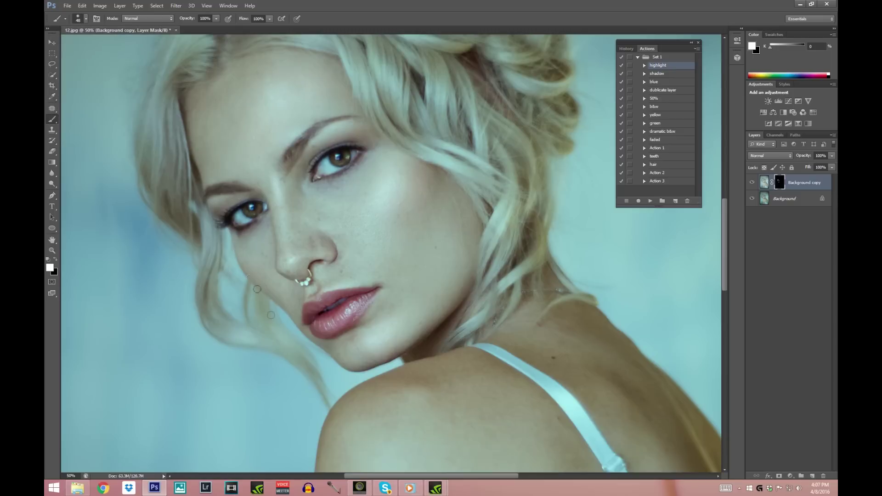
# Step: Paint broad highlights on the cheek, chin and forehead with a 370 px brush on the highlight mask
pyautogui.click(52, 250)
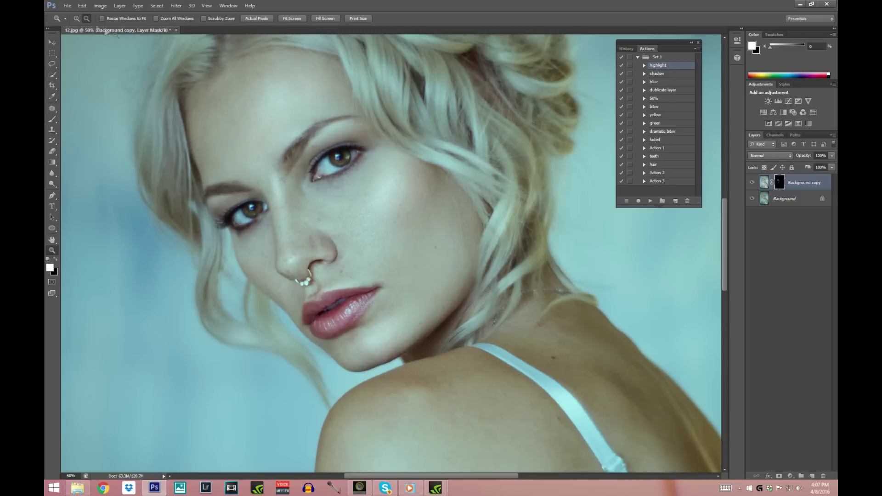
pyautogui.click(275, 105)
pyautogui.click(402, 138)
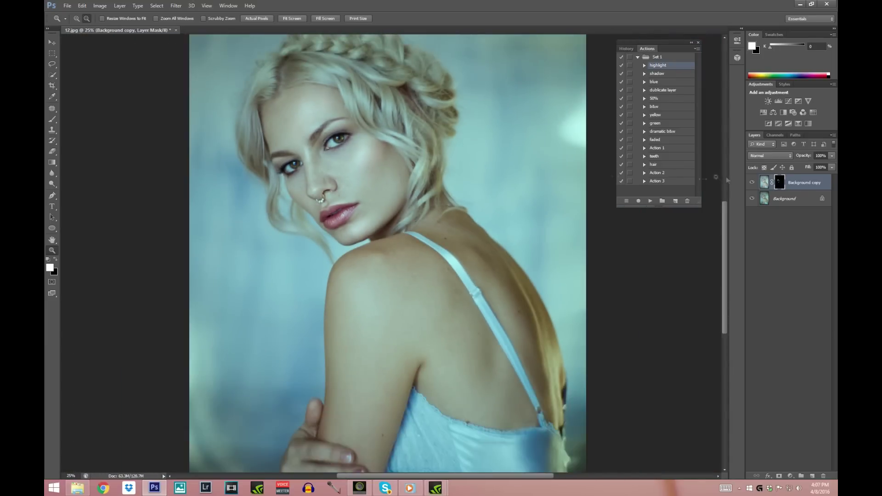
pyautogui.click(52, 119)
pyautogui.click(86, 18)
pyautogui.moveTo(106, 44); pyautogui.dragTo(117, 45)
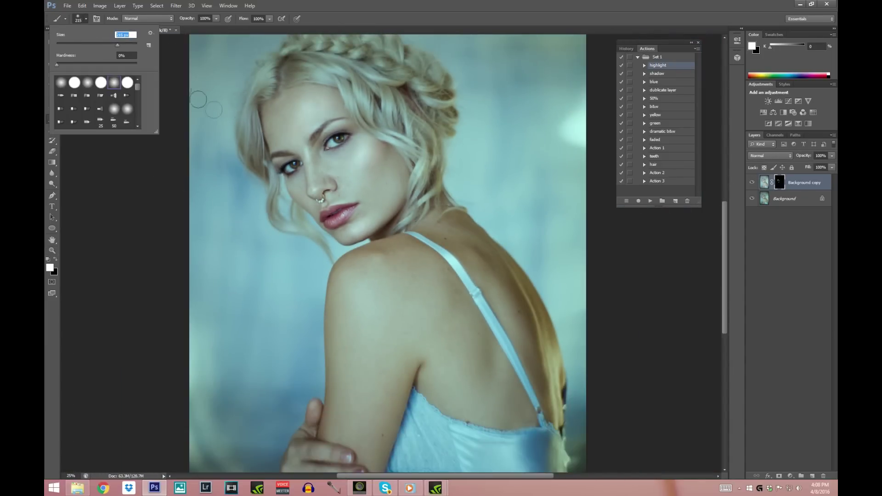
pyautogui.write('370')
pyautogui.press('Return')
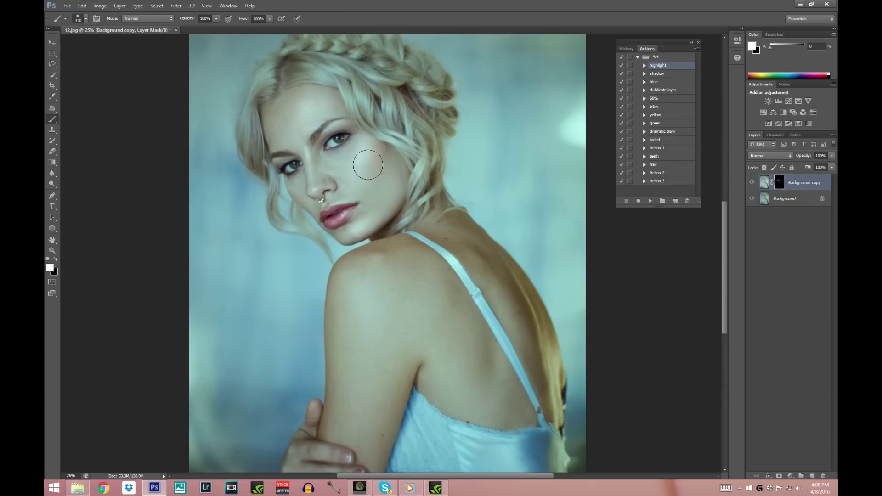
pyautogui.moveTo(376, 147)
pyautogui.mouseDown()
pyautogui.moveTo(296, 184)
pyautogui.moveTo(310, 206)
pyautogui.moveTo(364, 225)
pyautogui.mouseUp()
pyautogui.moveTo(279, 122); pyautogui.dragTo(313, 108)
# Step: Paint fine highlights along the hair strands on the mask with a 28 px brush, and set the brush size to 96 px
pyautogui.click(85, 19)
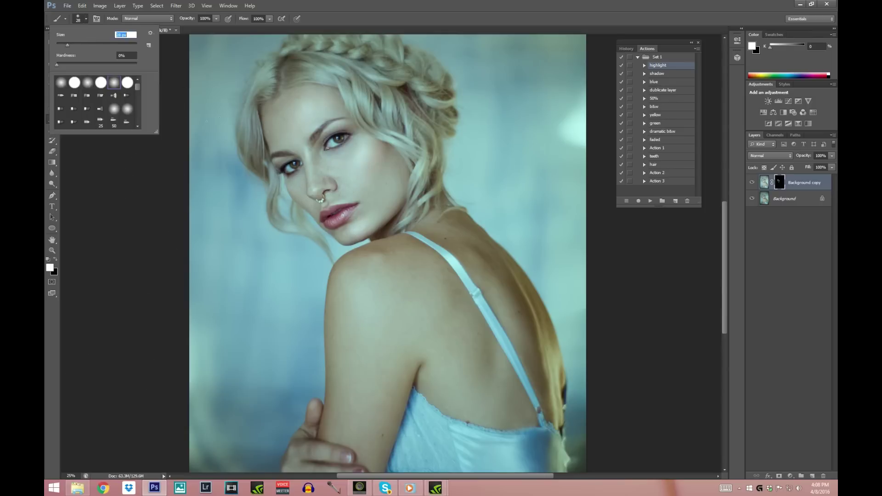
pyautogui.click(262, 70)
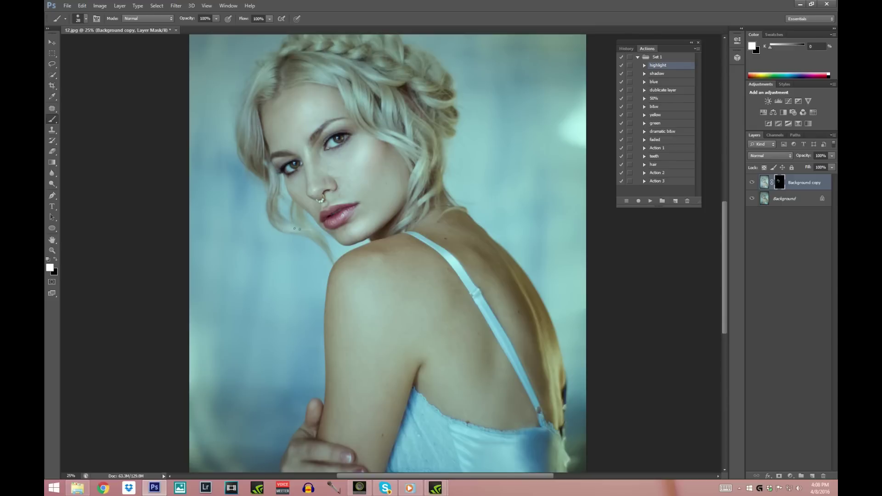
pyautogui.click(52, 151)
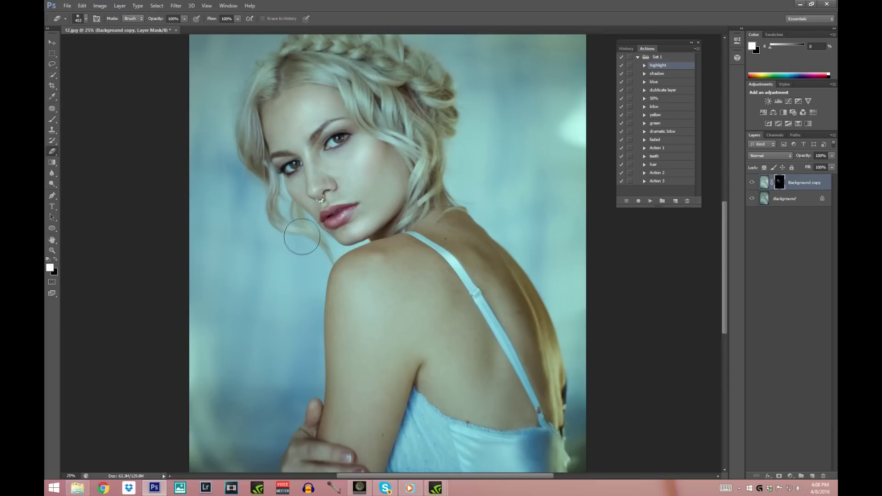
pyautogui.click(51, 119)
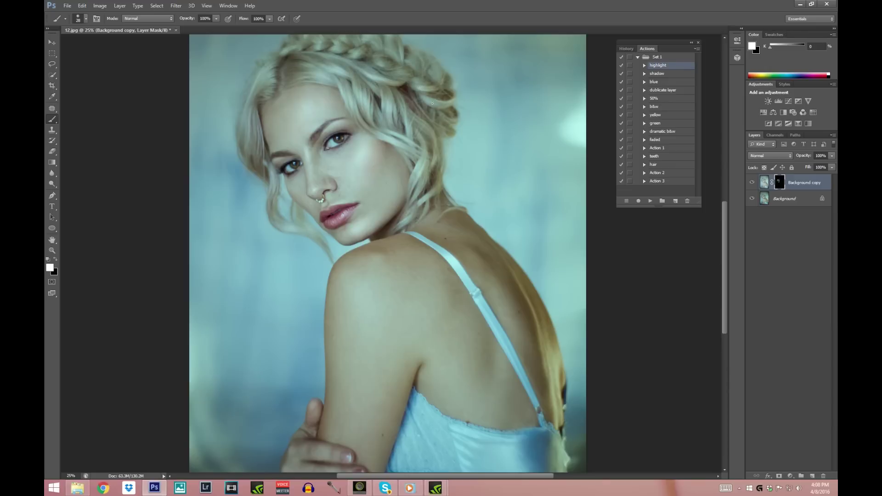
pyautogui.scroll(2, 478, 153)
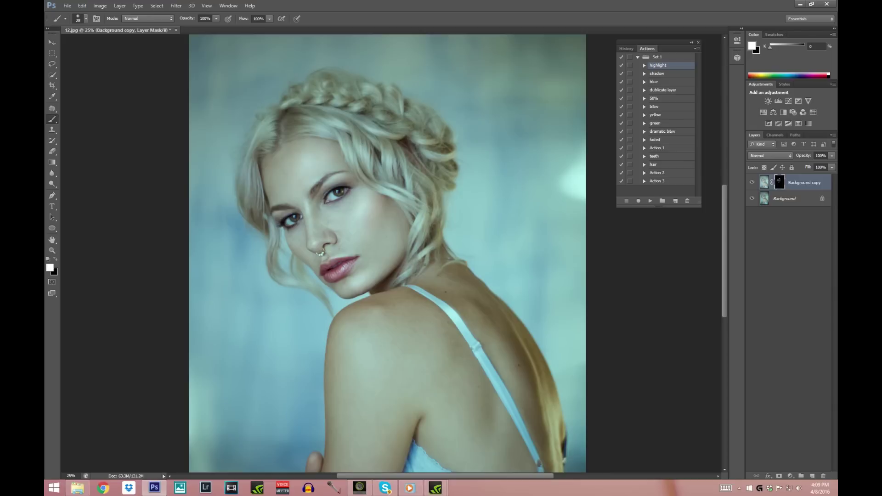
pyautogui.click(53, 152)
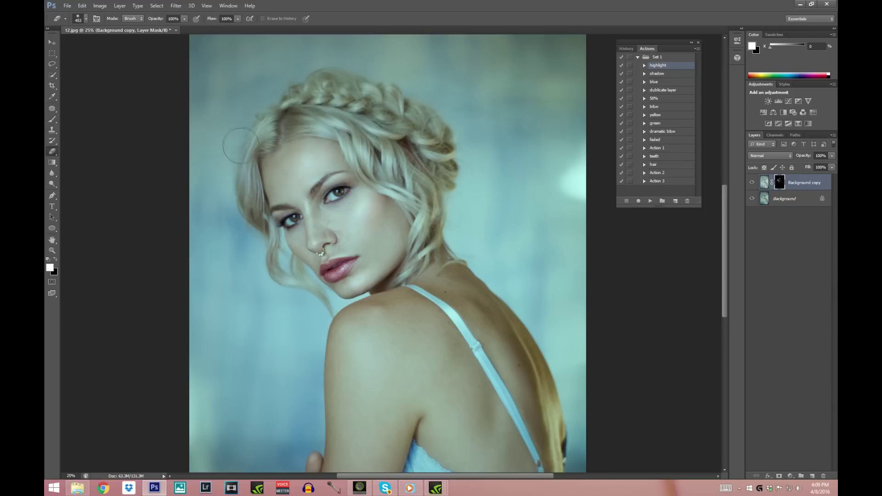
pyautogui.click(53, 121)
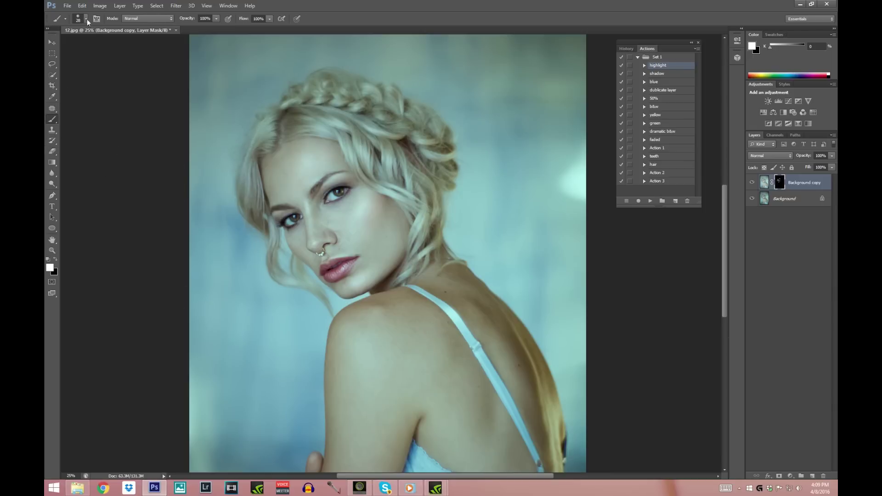
pyautogui.click(86, 19)
# Step: Compare the whole portrait with and without the Background copy highlight layer
pyautogui.click(52, 250)
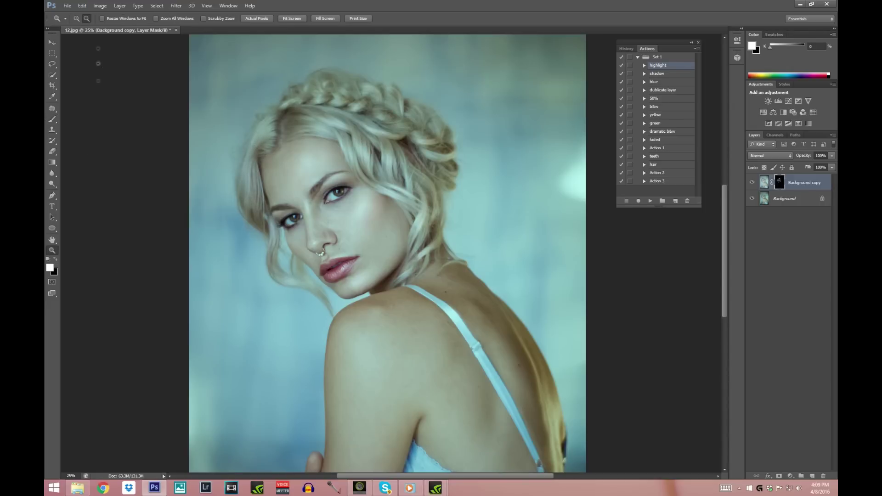
pyautogui.keyDown('alt'); pyautogui.click(331, 213); pyautogui.keyUp('alt')
pyautogui.click(752, 183)
pyautogui.click(752, 182)
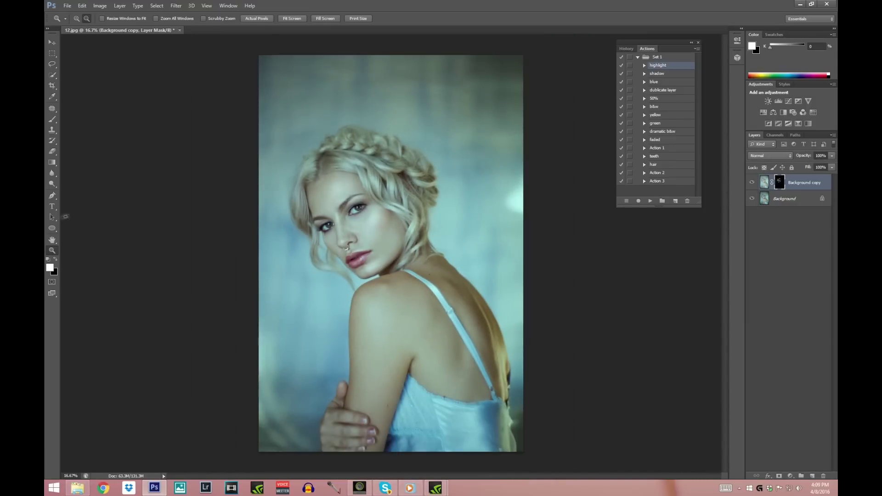
# Step: Paint highlights over the shoulder, arm and hand with a 422 px brush, and compare the image with the highlight layer hidden
pyautogui.click(52, 119)
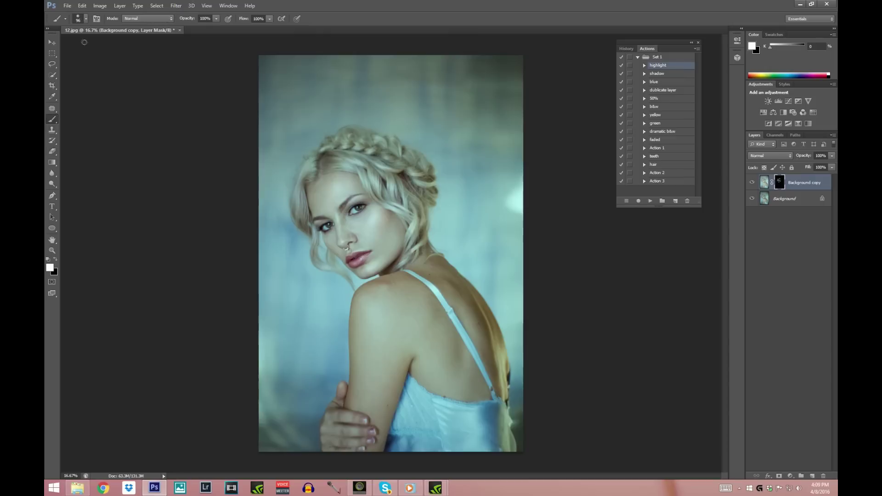
pyautogui.click(86, 19)
pyautogui.moveTo(106, 45); pyautogui.dragTo(118, 45)
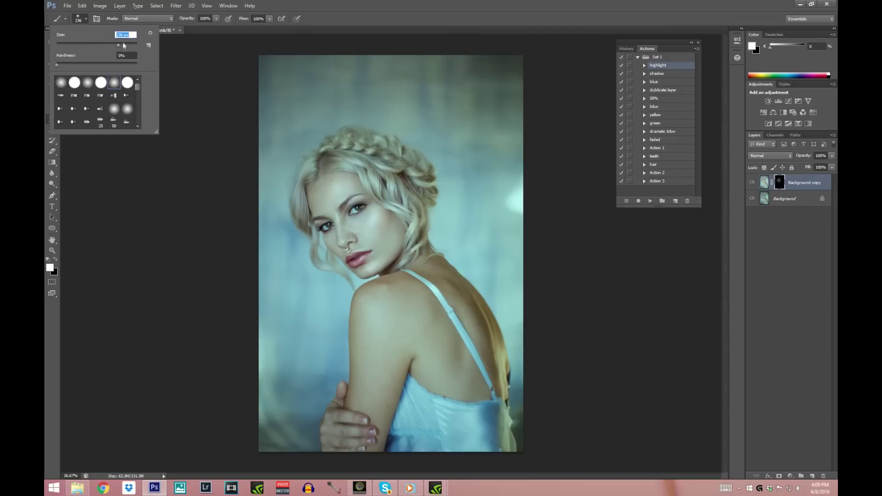
pyautogui.moveTo(130, 45); pyautogui.dragTo(126, 45)
pyautogui.click(375, 303)
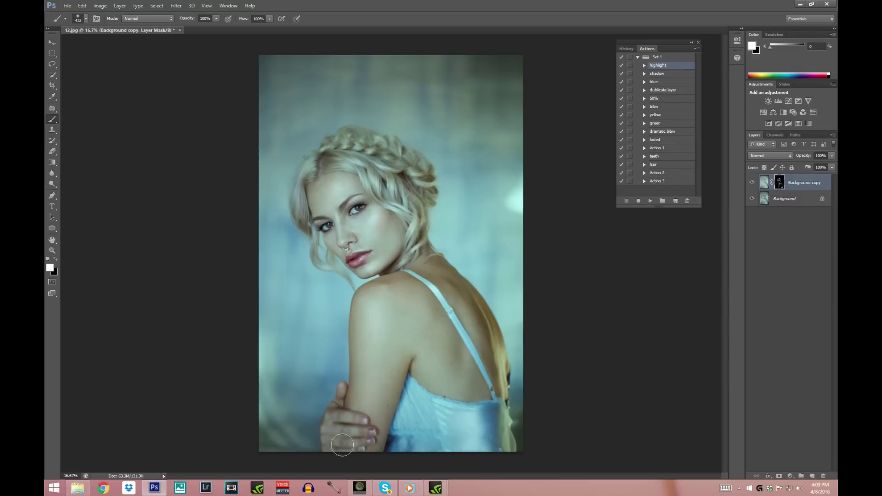
pyautogui.click(755, 181)
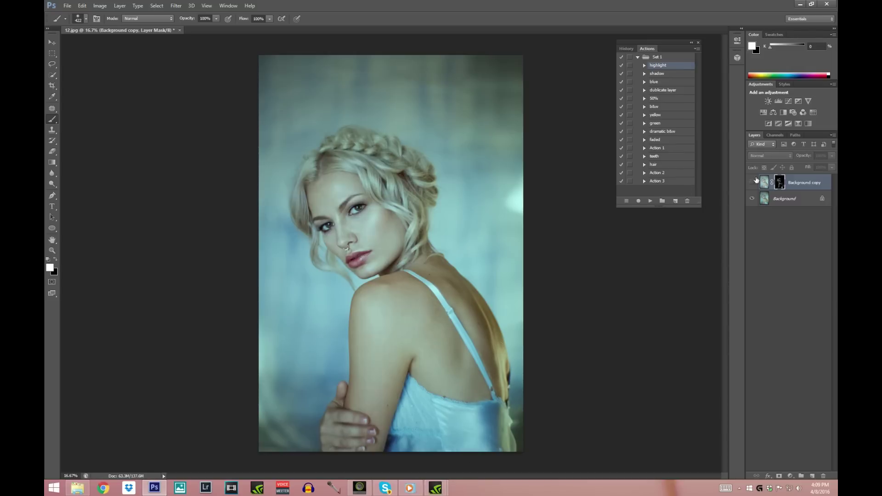
pyautogui.click(754, 182)
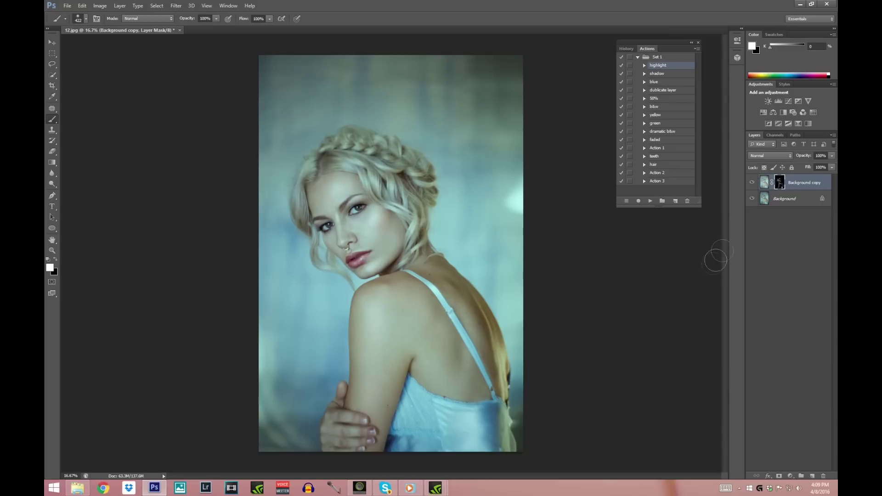
# Step: Play the shadow action on the Background layer and enlarge the face to 50% for burning
pyautogui.click(784, 200)
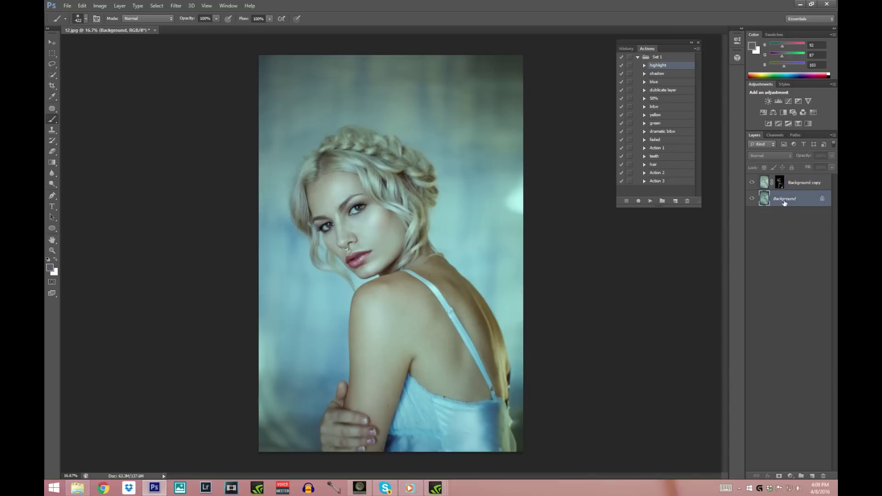
pyautogui.click(657, 73)
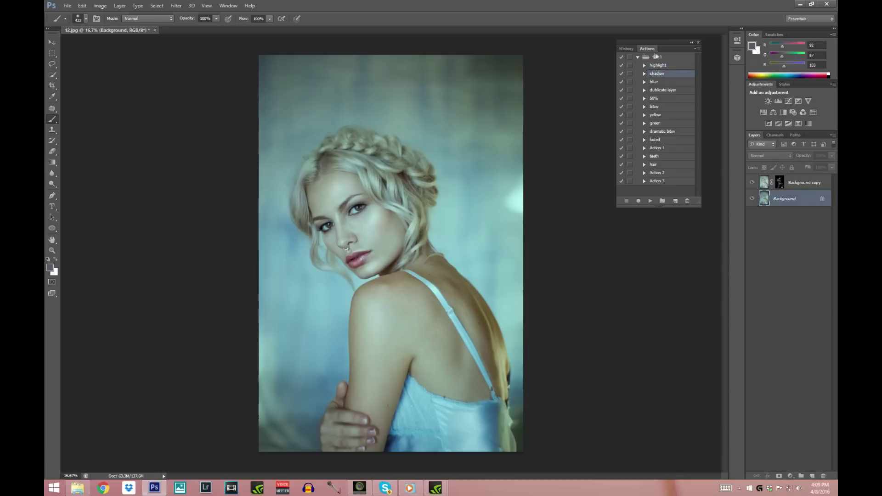
pyautogui.click(650, 200)
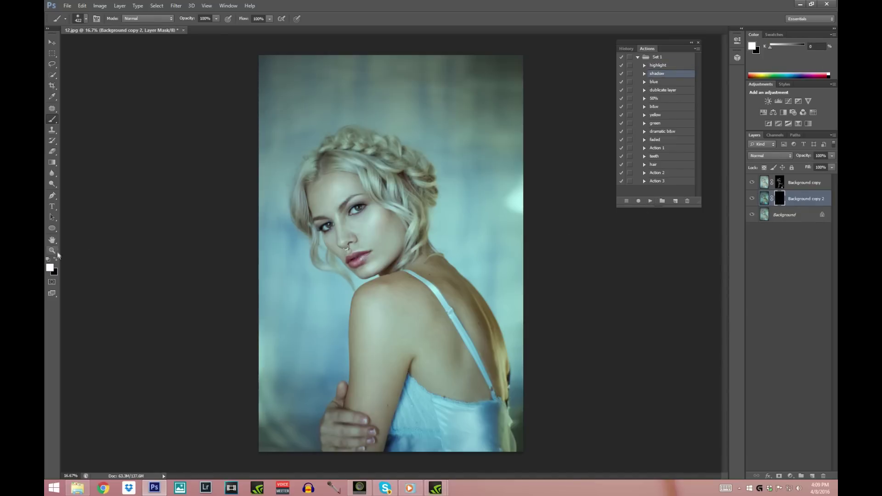
pyautogui.click(360, 253)
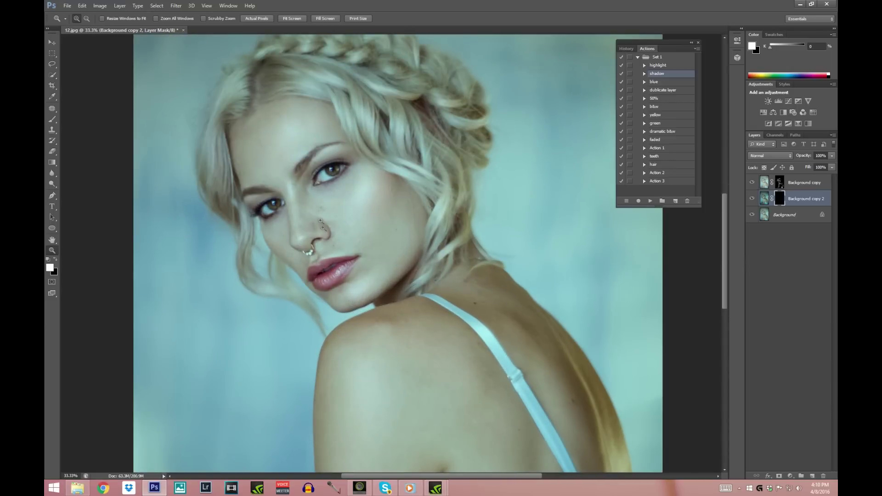
pyautogui.click(281, 216)
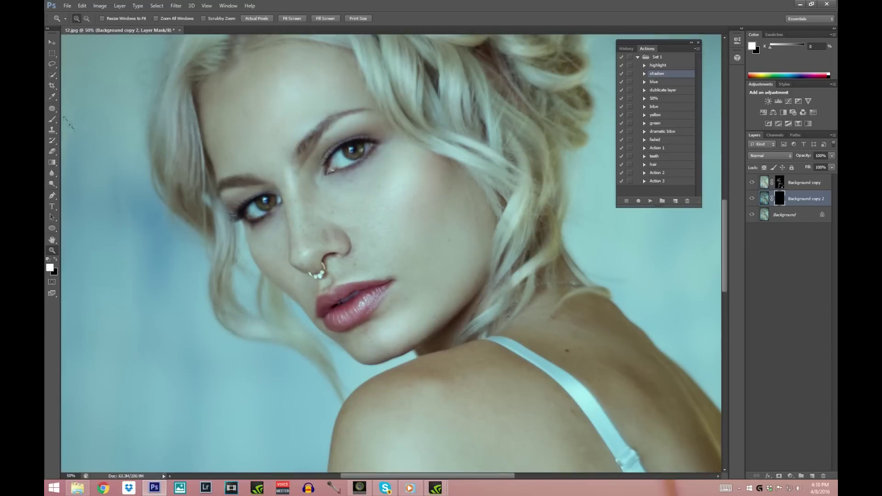
# Step: Paint shadows over both upper eyelids on the Background copy 2 mask with a 58 px brush
pyautogui.click(52, 119)
pyautogui.click(83, 23)
pyautogui.moveTo(81, 43); pyautogui.dragTo(59, 45)
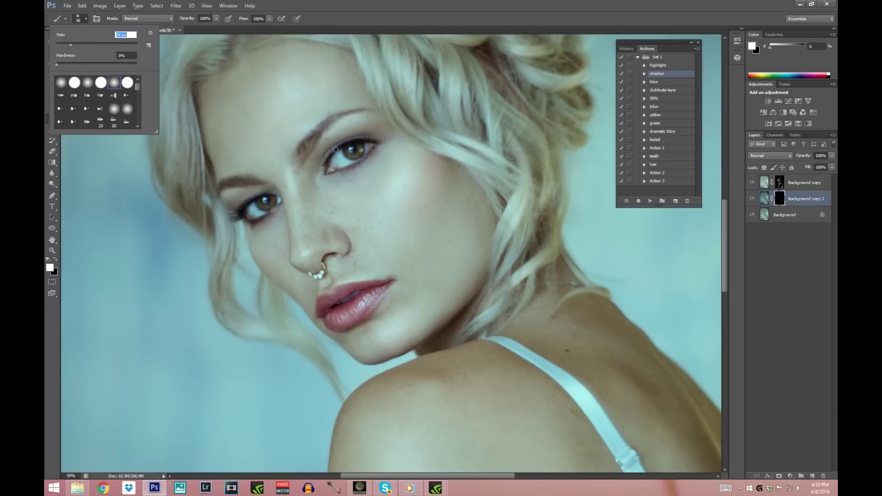
pyautogui.write('58')
pyautogui.press('Return')
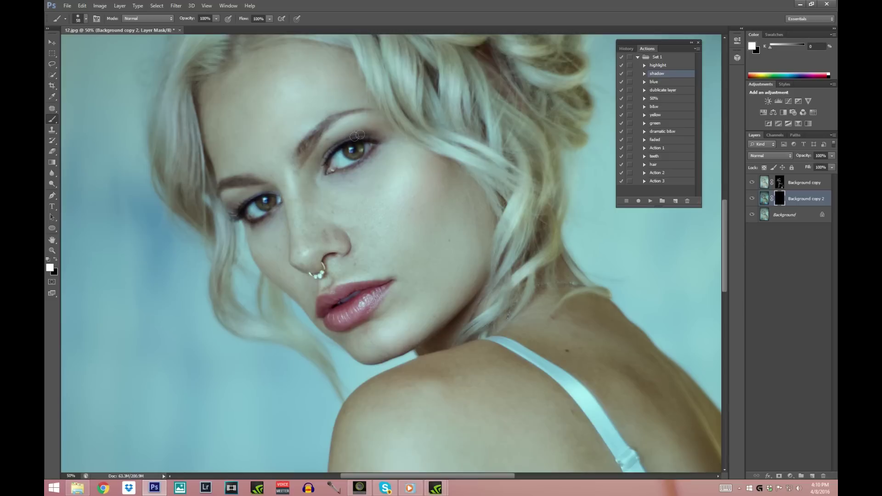
pyautogui.moveTo(358, 128); pyautogui.dragTo(376, 128)
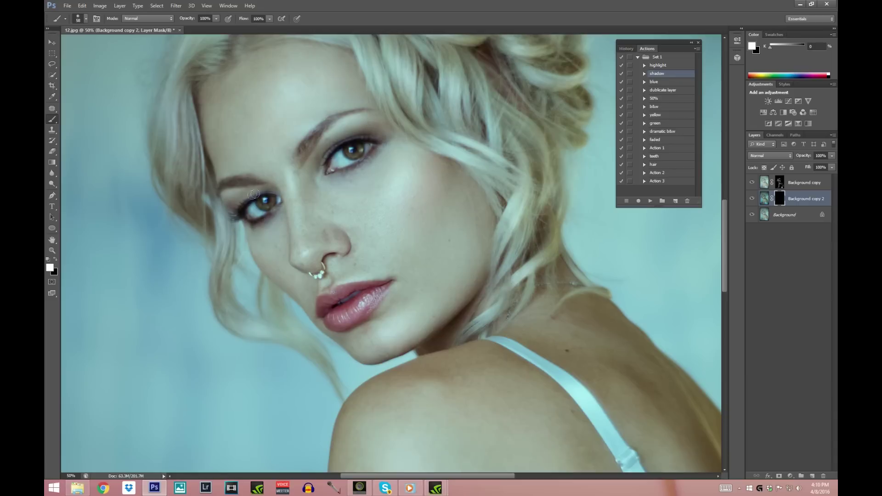
pyautogui.moveTo(250, 196)
pyautogui.mouseDown()
pyautogui.moveTo(235, 212)
pyautogui.moveTo(239, 199)
pyautogui.mouseUp()
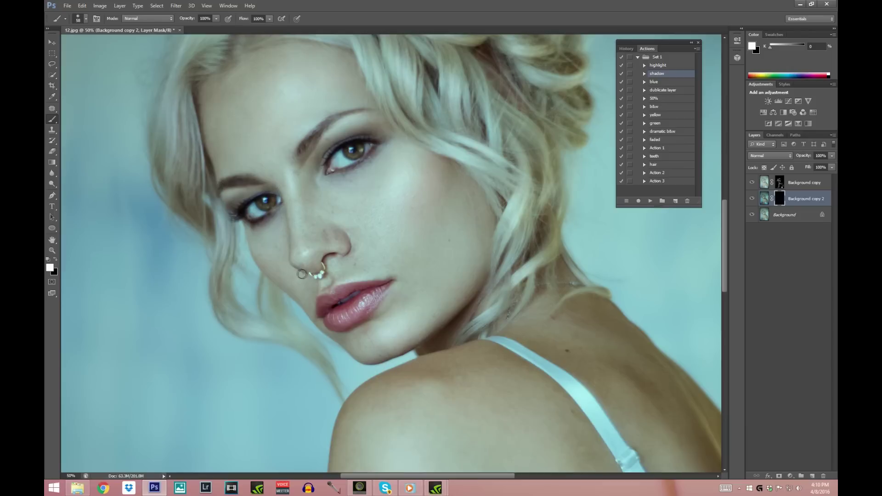
# Step: Burn the edges of the lips and the far side of the face up to the hairline on the shadow mask
pyautogui.moveTo(317, 306)
pyautogui.mouseDown()
pyautogui.moveTo(347, 287)
pyautogui.moveTo(331, 291)
pyautogui.moveTo(385, 293)
pyautogui.moveTo(366, 325)
pyautogui.mouseUp()
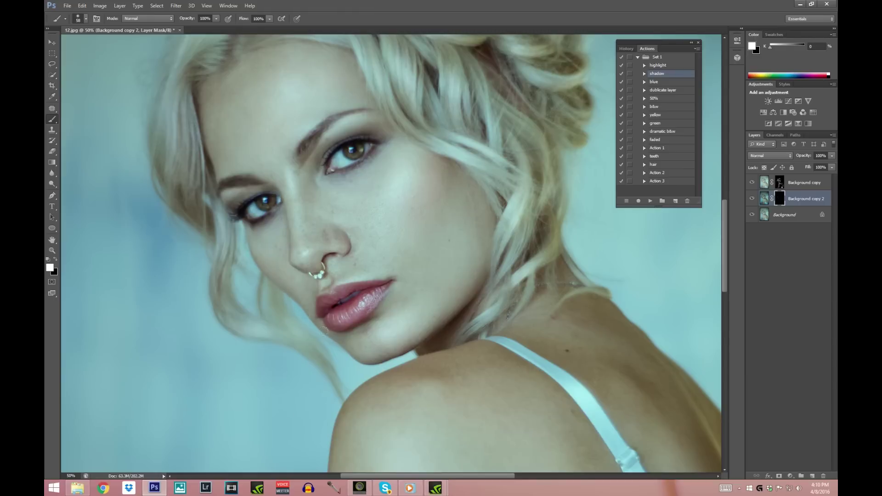
pyautogui.moveTo(235, 224); pyautogui.dragTo(259, 275)
pyautogui.moveTo(243, 235)
pyautogui.mouseDown()
pyautogui.moveTo(255, 268)
pyautogui.moveTo(196, 112)
pyautogui.mouseUp()
# Step: Set the brush size to 329 px and paint broader shadows over the portrait at 25% view
pyautogui.press('z')
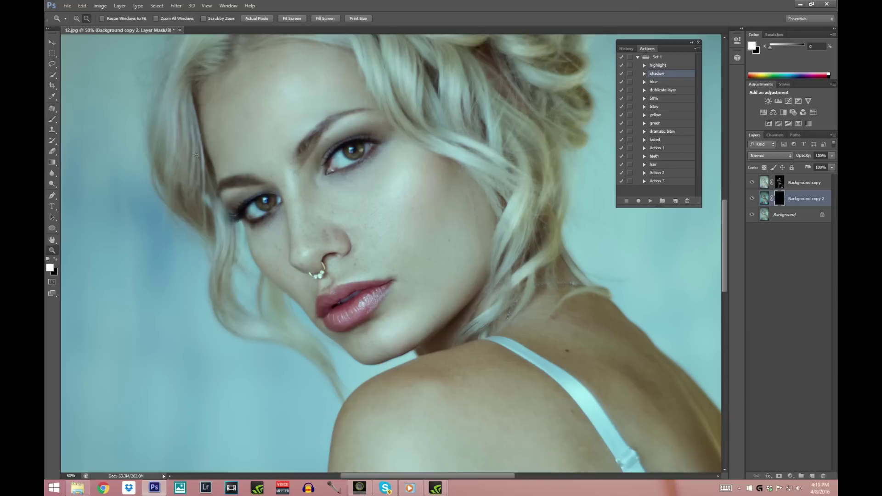
pyautogui.keyDown('alt'); pyautogui.click(187, 152); pyautogui.keyUp('alt')
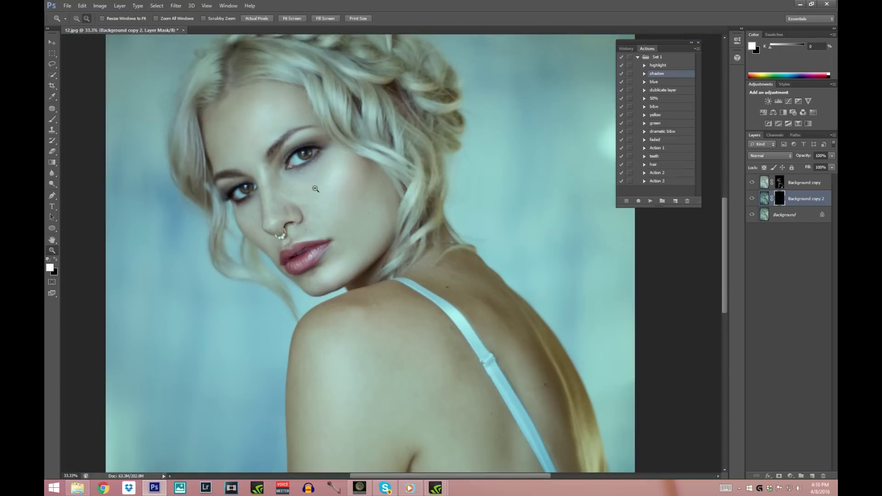
pyautogui.keyDown('alt'); pyautogui.click(338, 157); pyautogui.keyUp('alt')
pyautogui.click(56, 119)
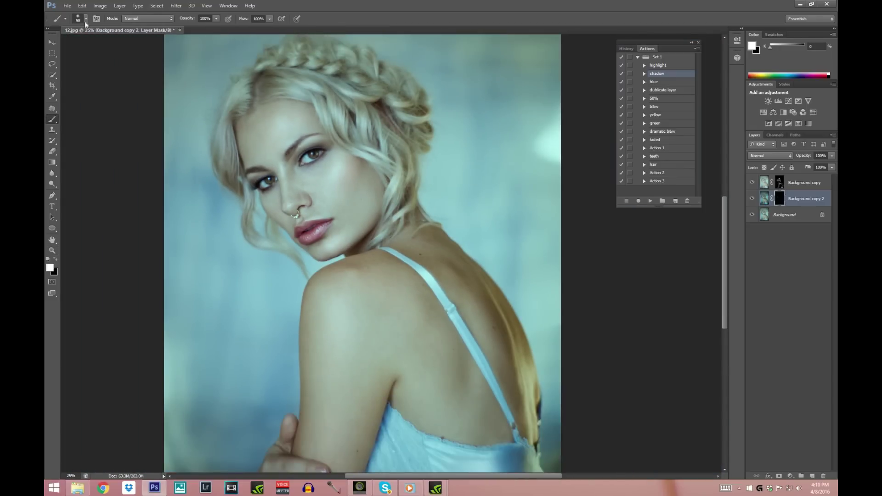
pyautogui.click(85, 21)
pyautogui.moveTo(117, 44); pyautogui.dragTo(121, 44)
pyautogui.press('Return')
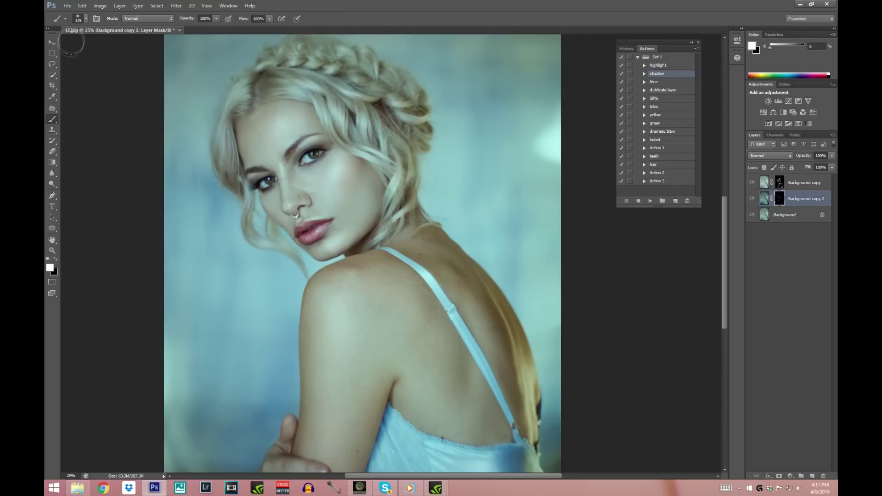
# Step: Paint shadows between the hair strands and along the loose curls on the shadow mask with a 47 px brush
pyautogui.click(85, 18)
pyautogui.click(81, 45)
pyautogui.click(252, 89)
pyautogui.moveTo(294, 85)
pyautogui.mouseDown()
pyautogui.moveTo(314, 78)
pyautogui.moveTo(307, 100)
pyautogui.mouseUp()
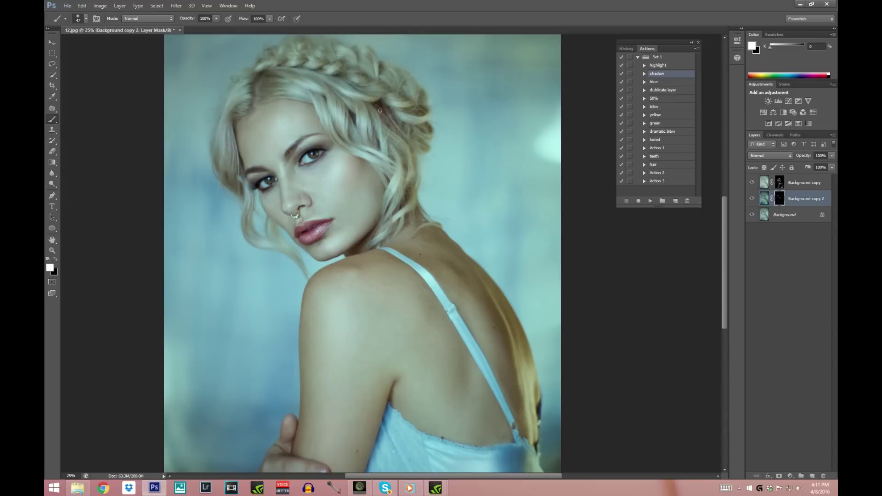
pyautogui.moveTo(269, 213)
pyautogui.mouseDown()
pyautogui.moveTo(252, 227)
pyautogui.moveTo(284, 249)
pyautogui.moveTo(301, 274)
pyautogui.mouseUp()
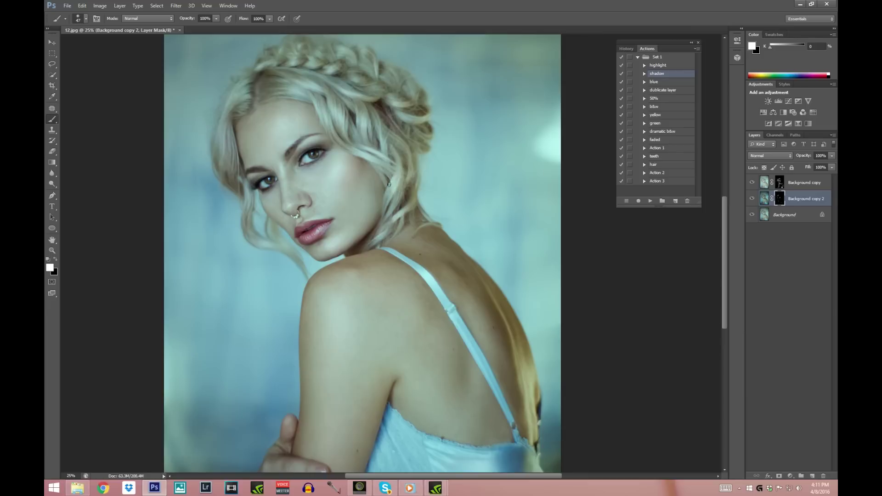
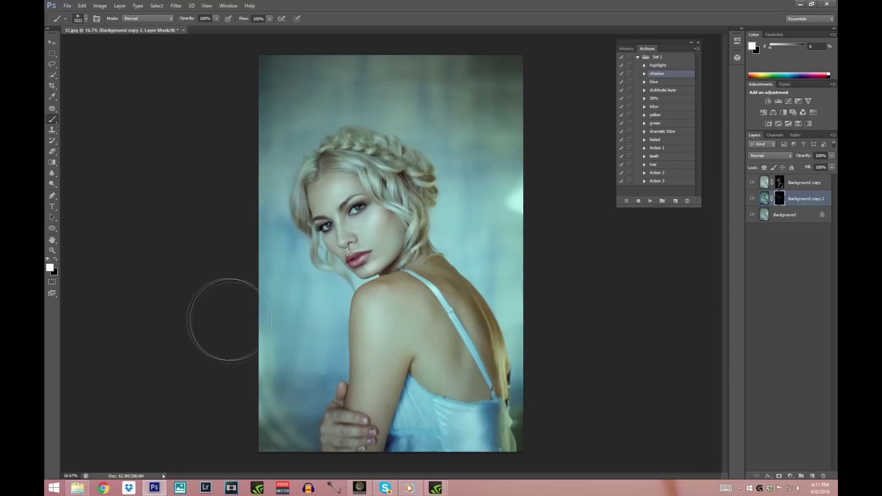
# Step: Switch to the Eraser on the shadow mask and set its size to 1521 px
pyautogui.press('e')
pyautogui.click(85, 19)
pyautogui.moveTo(127, 44); pyautogui.dragTo(130, 45)
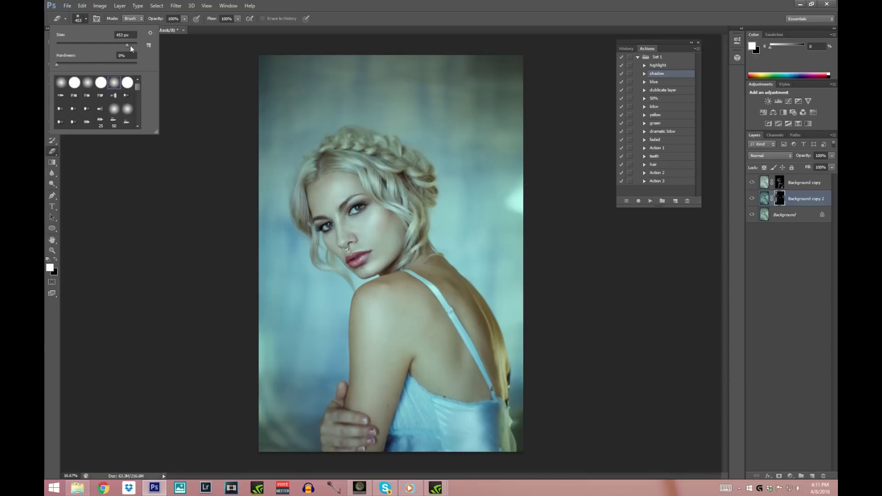
pyautogui.click(236, 89)
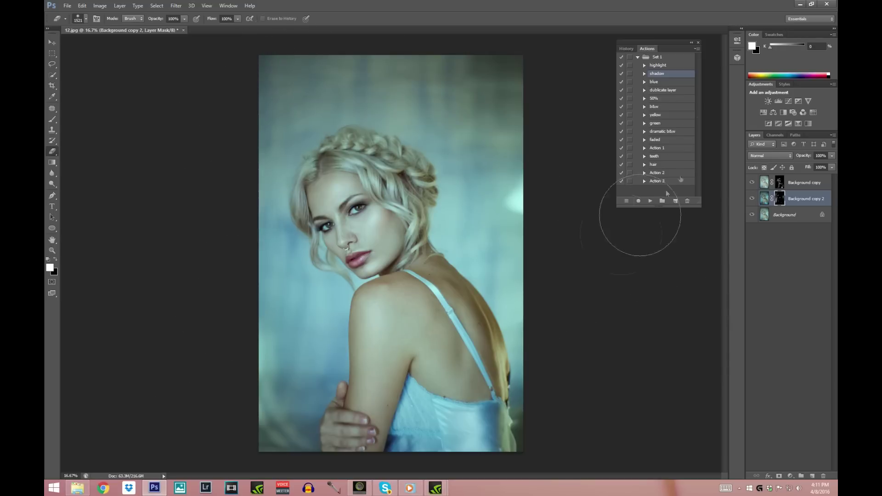
# Step: Play the highlight action on the Background layer and enlarge the face to 66.67% for dodging
pyautogui.click(785, 216)
pyautogui.click(658, 65)
pyautogui.click(650, 201)
pyautogui.click(52, 251)
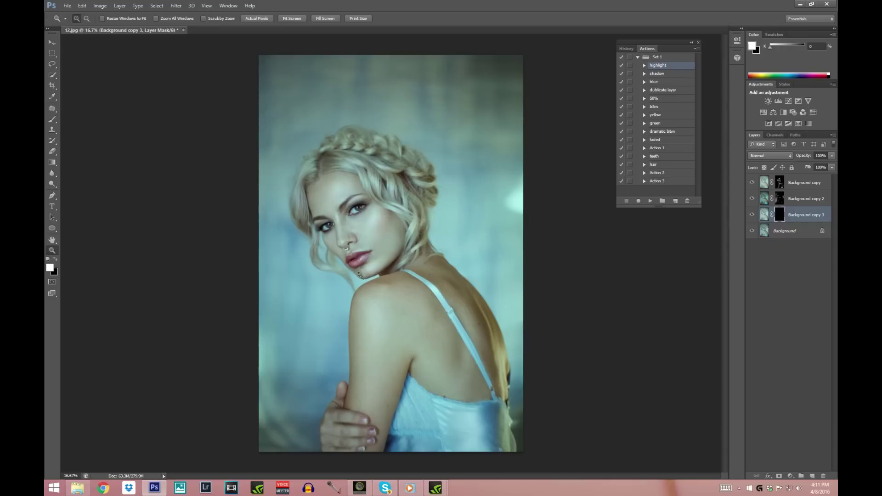
pyautogui.moveTo(355, 228); pyautogui.dragTo(223, 169)
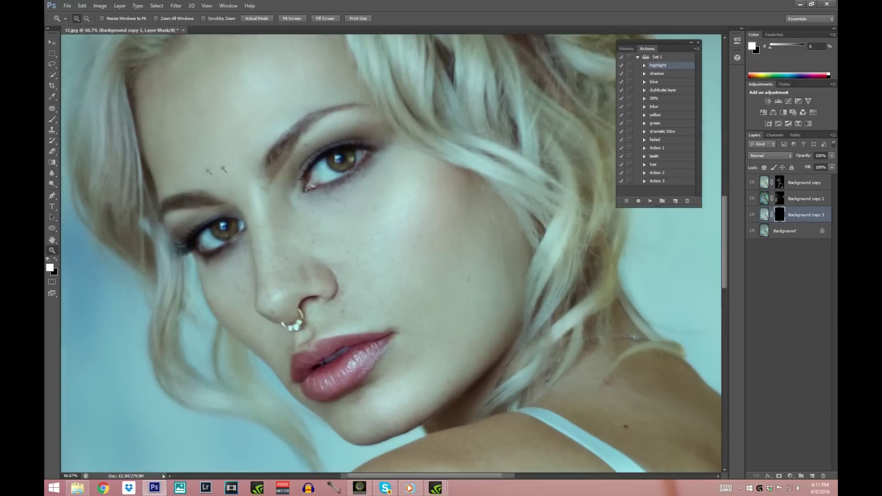
# Step: Paint fine highlights around the eyes and brows with a 16 px brush, and set the brush size to 131 px
pyautogui.click(52, 119)
pyautogui.click(86, 19)
pyautogui.moveTo(63, 46); pyautogui.dragTo(63, 46)
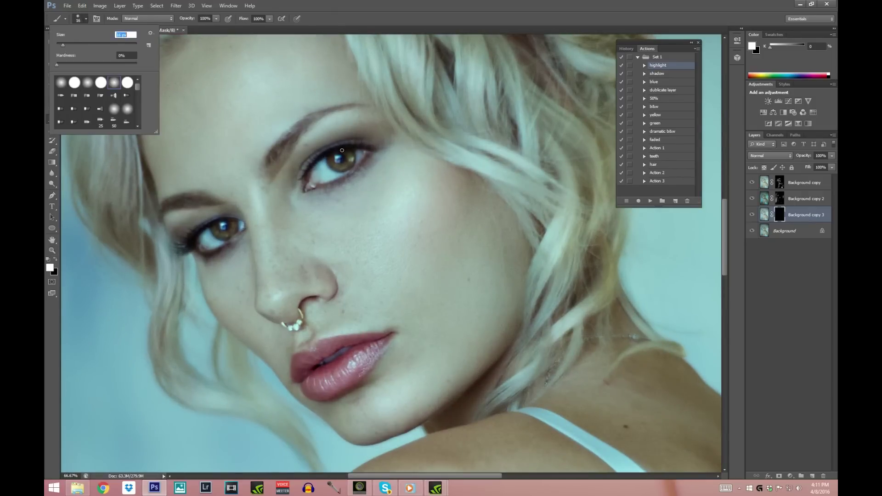
pyautogui.press('Return')
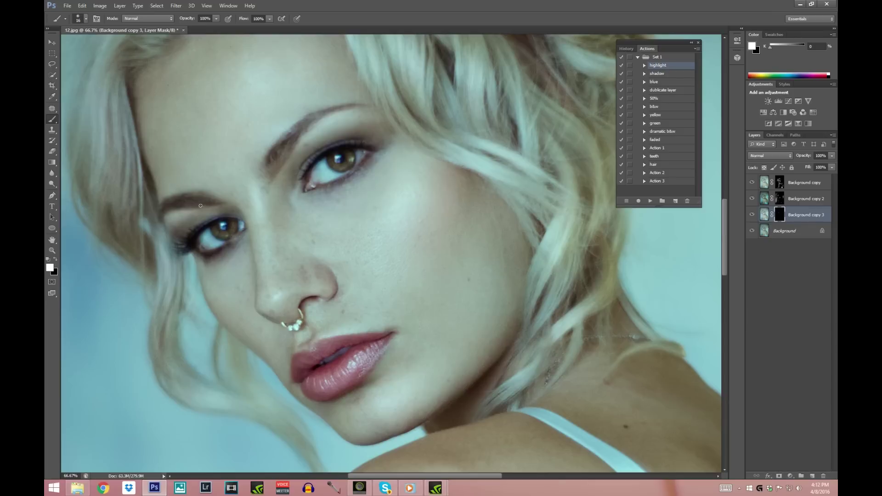
pyautogui.click(86, 19)
pyautogui.click(115, 83)
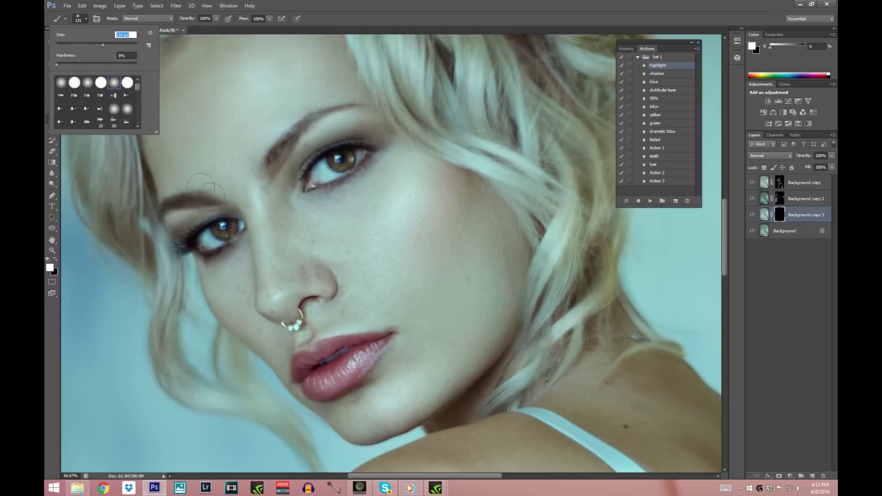
# Step: Paint small highlights around the nose and lips with a 27 px brush, and set the brush size to 92 px
pyautogui.click(52, 251)
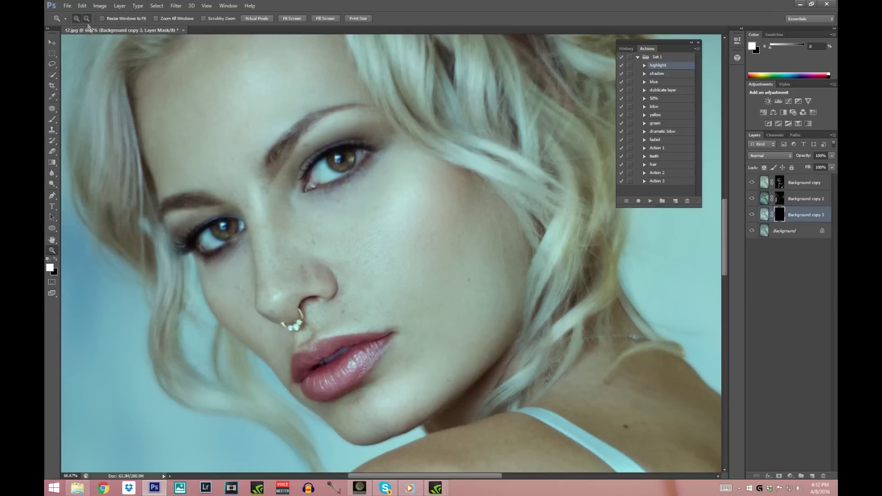
pyautogui.keyDown('alt'); pyautogui.click(124, 57); pyautogui.keyUp('alt')
pyautogui.click(52, 119)
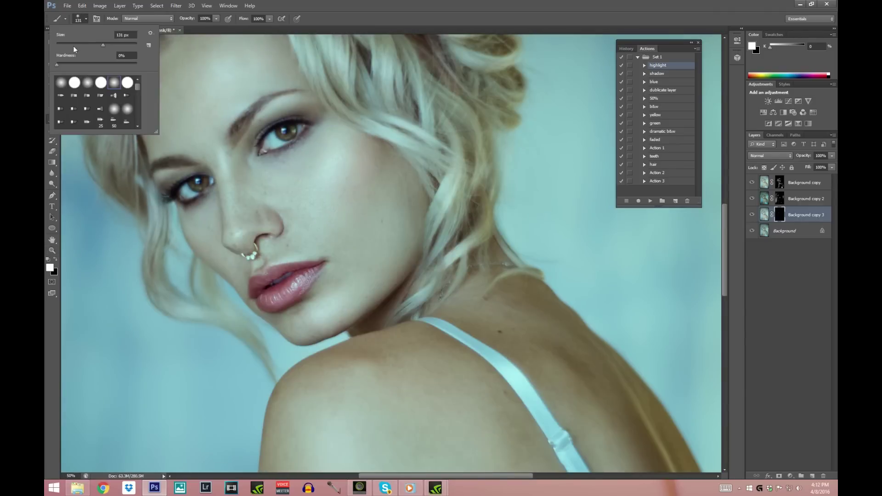
pyautogui.click(86, 19)
pyautogui.press('Return')
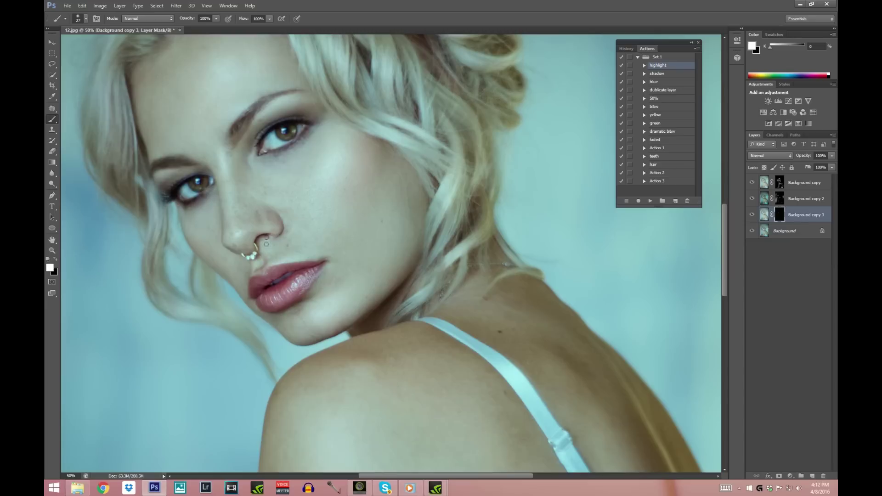
pyautogui.click(86, 19)
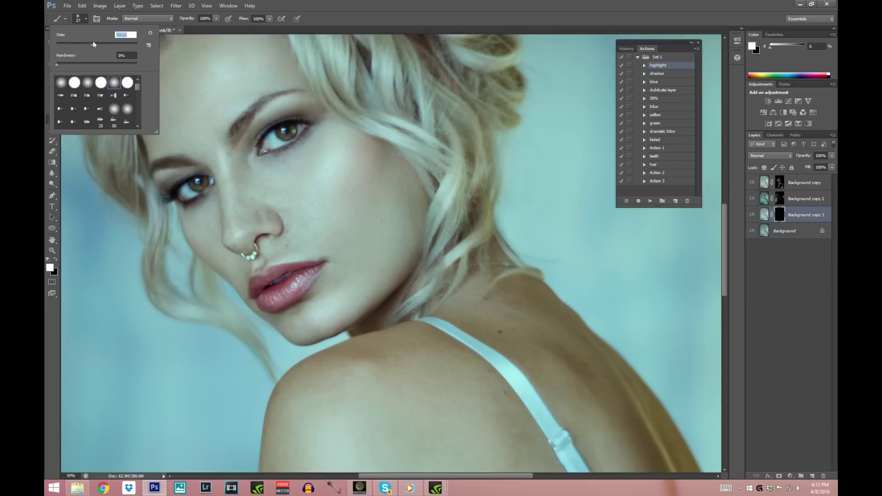
pyautogui.click(242, 238)
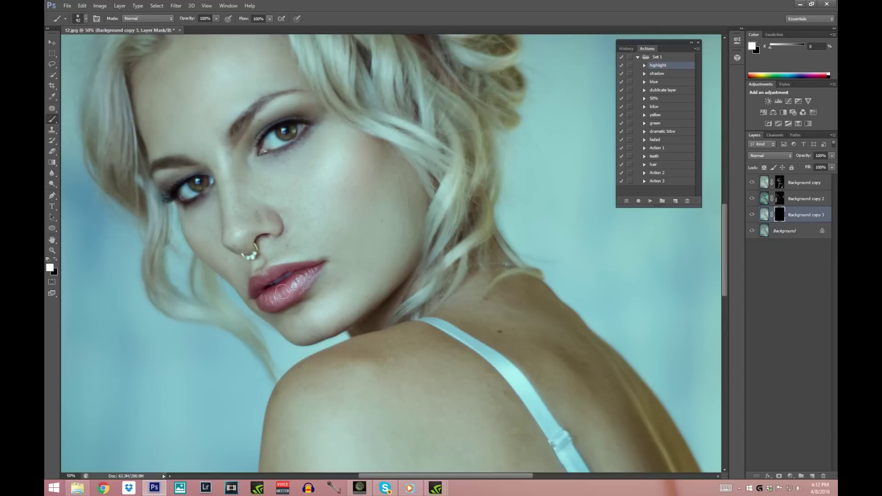
# Step: Compare the whole portrait with and without the Background copy 3 highlight layer
pyautogui.click(52, 250)
pyautogui.hotkey('ctrl', '-')
pyautogui.hotkey('ctrl', '-')
pyautogui.hotkey('ctrl', '-')
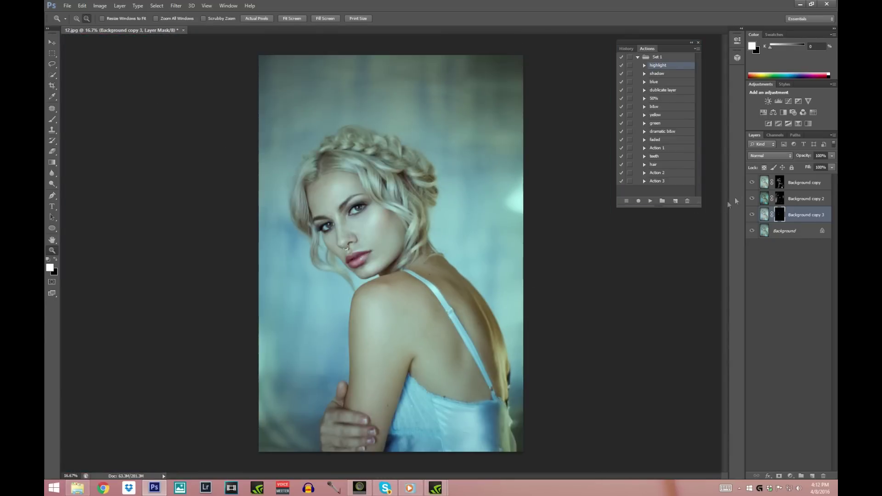
pyautogui.click(752, 215)
pyautogui.click(752, 216)
pyautogui.click(752, 217)
pyautogui.click(752, 216)
# Step: Create a layer group at the top of the stack and move the three highlight and shadow layers into it
pyautogui.click(802, 477)
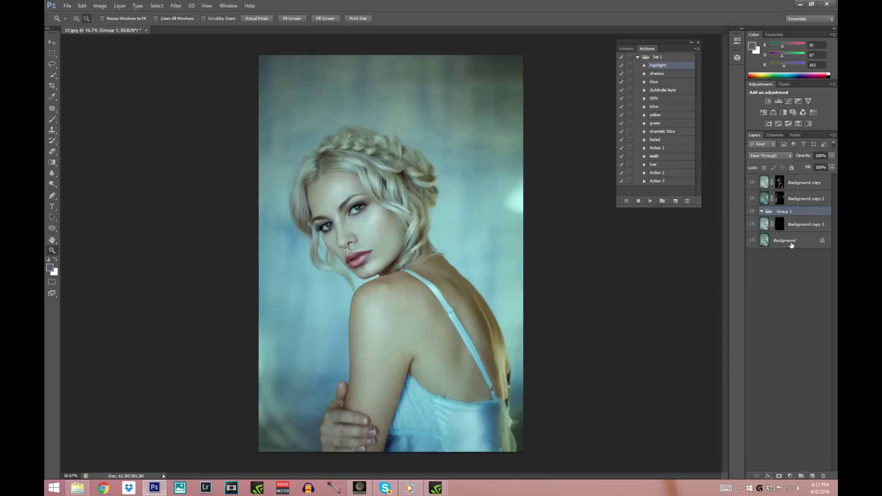
pyautogui.moveTo(784, 204); pyautogui.dragTo(785, 181)
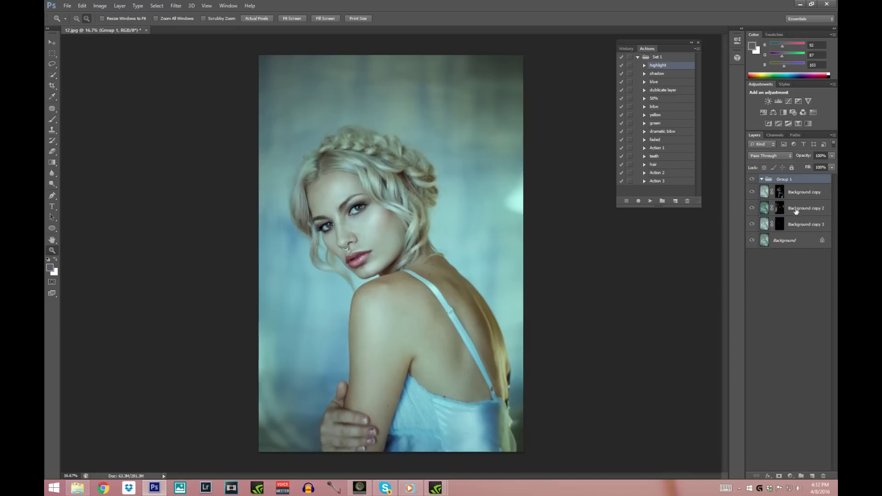
pyautogui.click(796, 231)
pyautogui.keyDown('shift'); pyautogui.click(798, 209); pyautogui.keyUp('shift')
pyautogui.keyDown('shift'); pyautogui.click(799, 192); pyautogui.keyUp('shift')
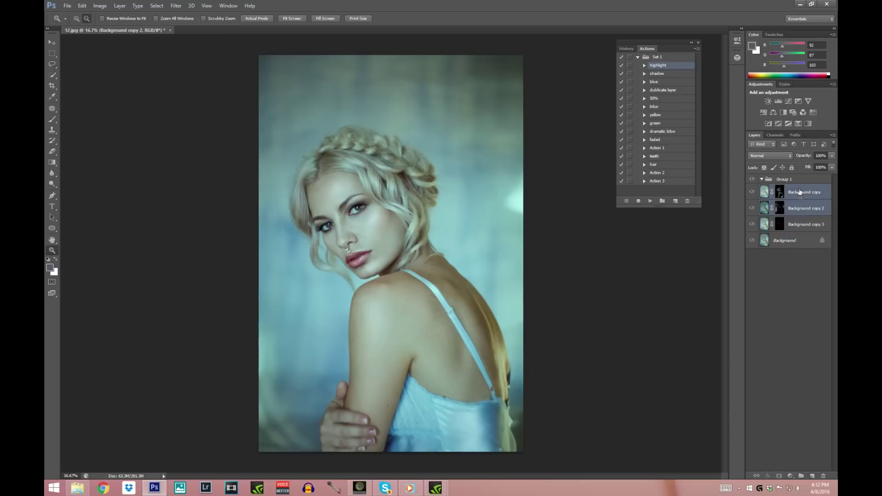
pyautogui.moveTo(799, 193); pyautogui.dragTo(797, 181)
# Step: Compare the portrait with and without the grouped dodge and burn layers
pyautogui.click(752, 180)
pyautogui.click(752, 180)
pyautogui.click(753, 180)
pyautogui.click(753, 180)
pyautogui.click(752, 180)
pyautogui.click(752, 180)
pyautogui.click(753, 180)
pyautogui.click(752, 180)
pyautogui.click(752, 180)
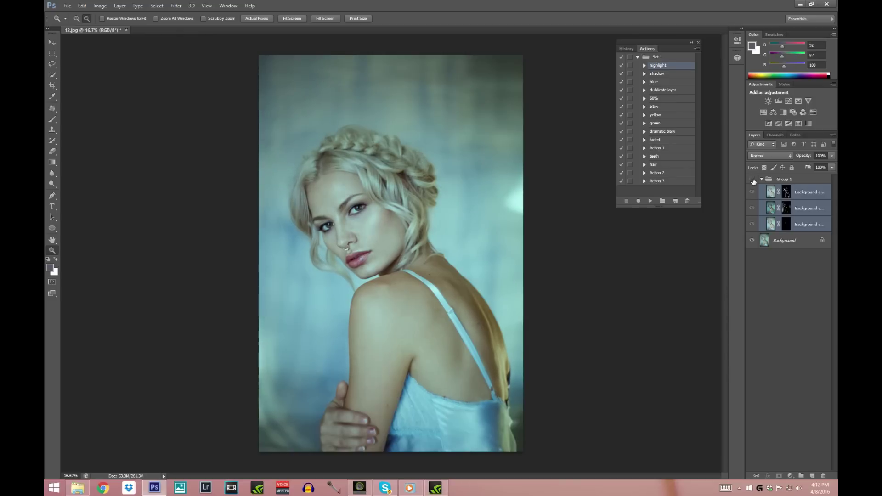
pyautogui.click(752, 180)
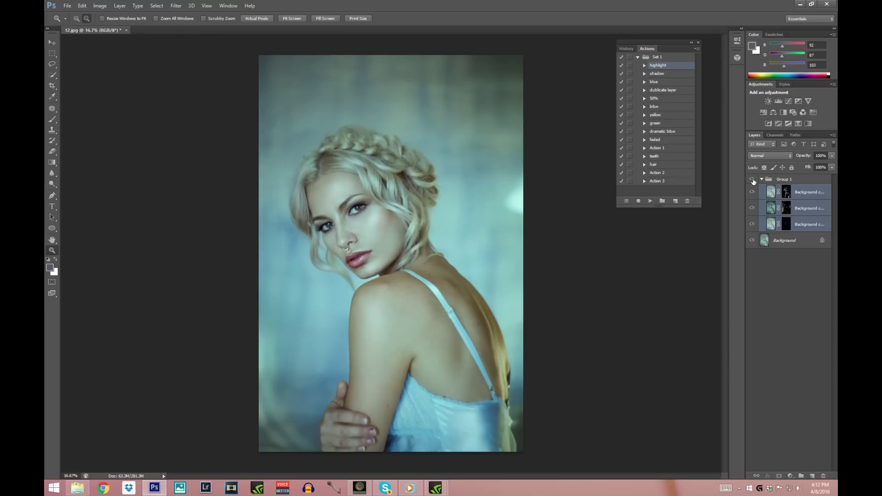
pyautogui.click(752, 180)
pyautogui.click(752, 180)
pyautogui.click(752, 180)
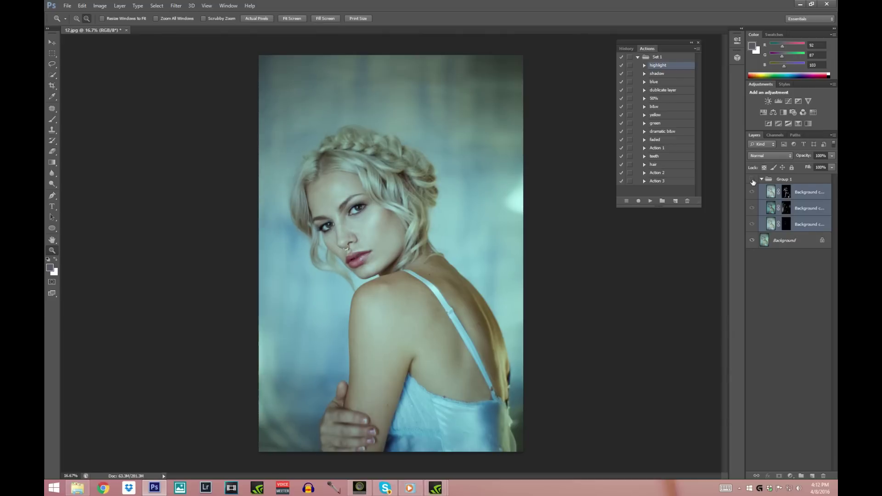
pyautogui.click(753, 180)
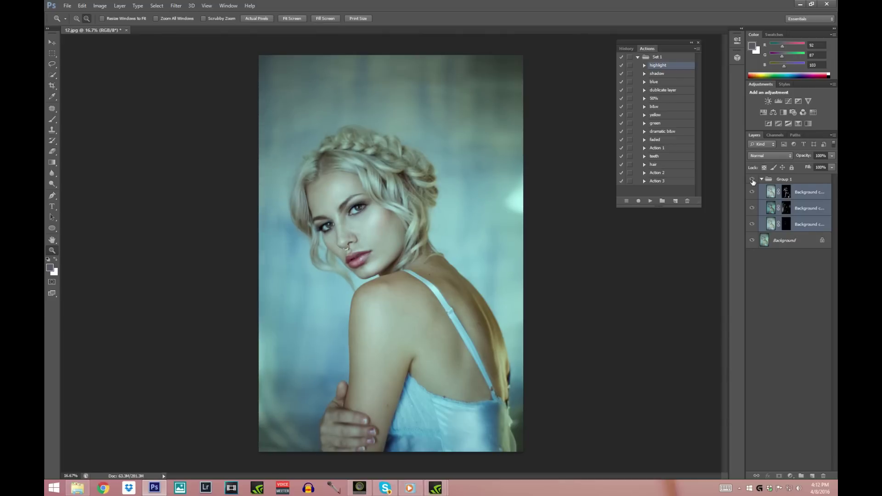
# Step: Merge the dodge and burn group with the Background layer
pyautogui.click(778, 180)
pyautogui.rightClick(780, 241)
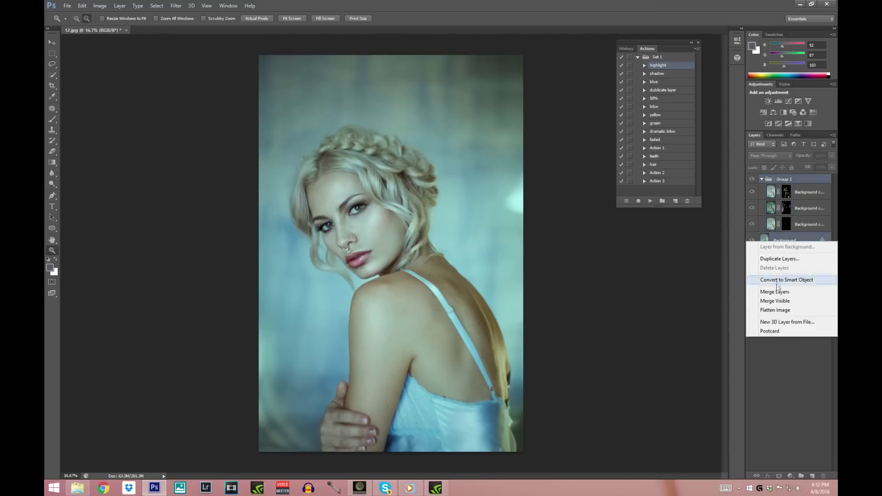
pyautogui.click(774, 288)
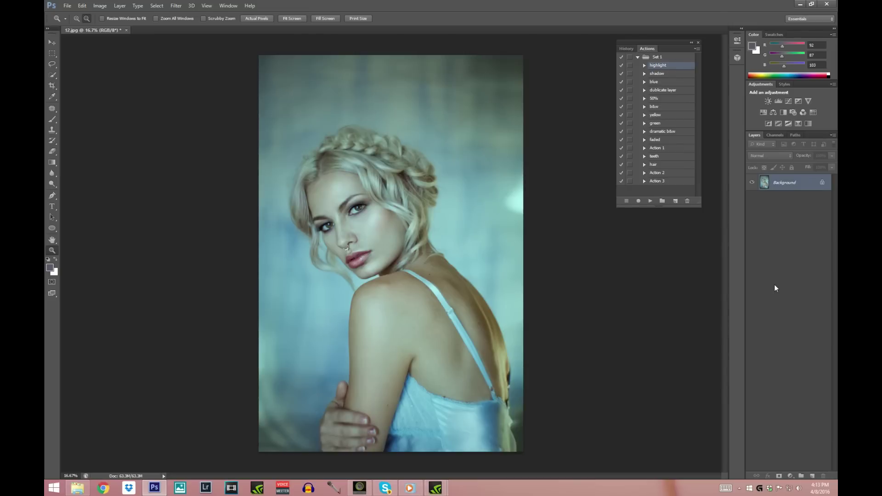
# Step: Add a Selective Color adjustment layer above the Background and select the Cyans range
pyautogui.click(789, 476)
pyautogui.click(783, 469)
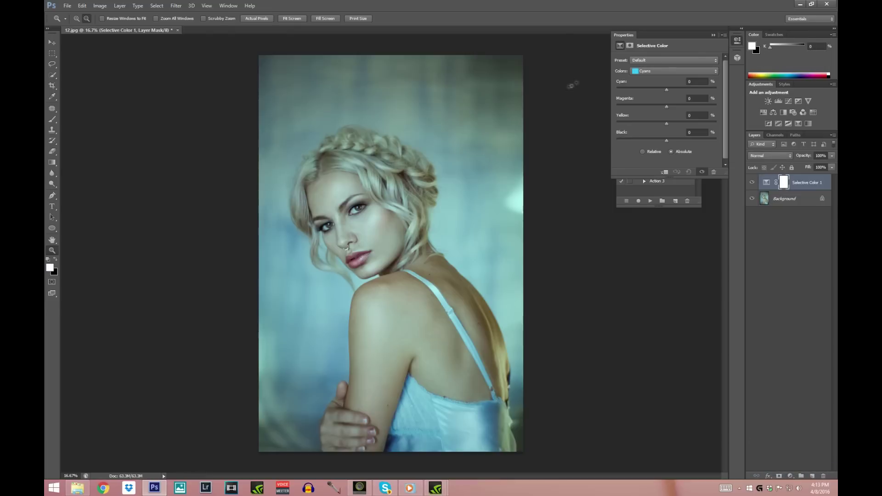
# Step: Raise Black slightly in the Reds range, and in the Yellows range set Cyan to -3 and lower Black
pyautogui.click(661, 71)
pyautogui.click(647, 79)
pyautogui.moveTo(666, 123); pyautogui.dragTo(668, 141)
pyautogui.click(673, 71)
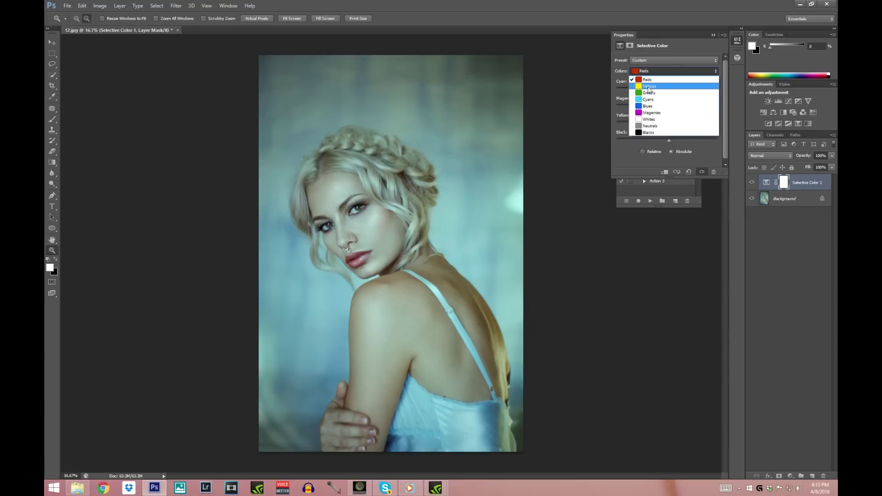
pyautogui.click(648, 87)
pyautogui.moveTo(663, 90); pyautogui.dragTo(664, 90)
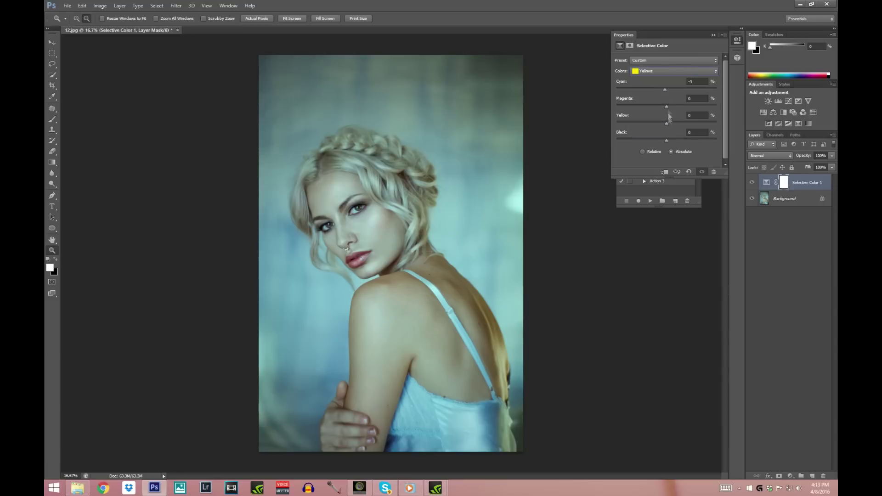
pyautogui.moveTo(667, 141)
pyautogui.mouseDown()
pyautogui.moveTo(640, 142)
pyautogui.moveTo(655, 148)
pyautogui.mouseUp()
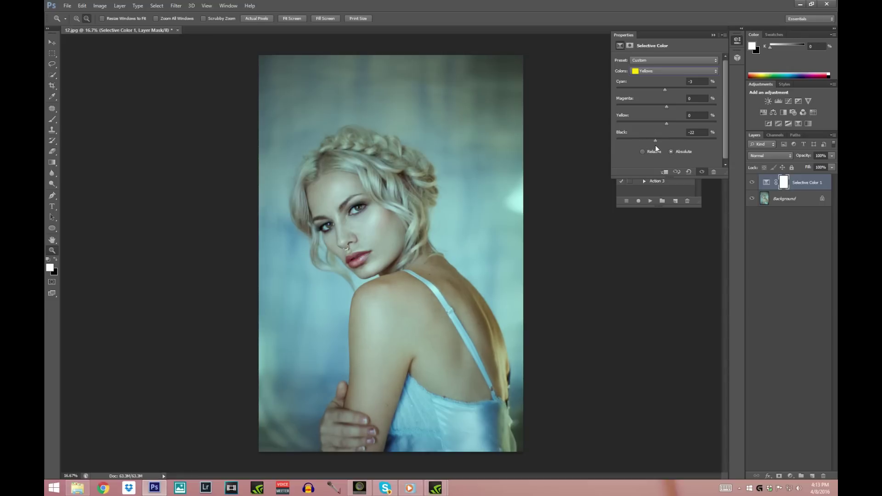
# Step: Reduce Yellow in the Blues range to about -30, switch to the Cyans range and collapse the adjustment's properties
pyautogui.click(653, 72)
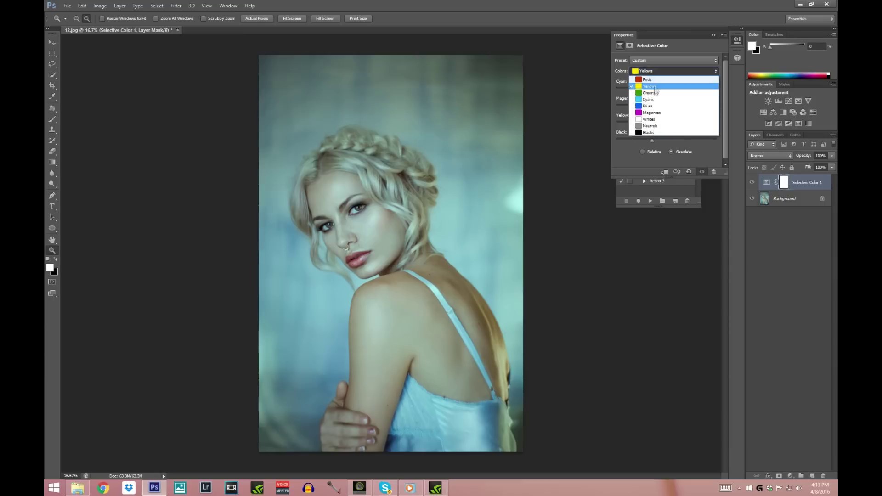
pyautogui.click(649, 106)
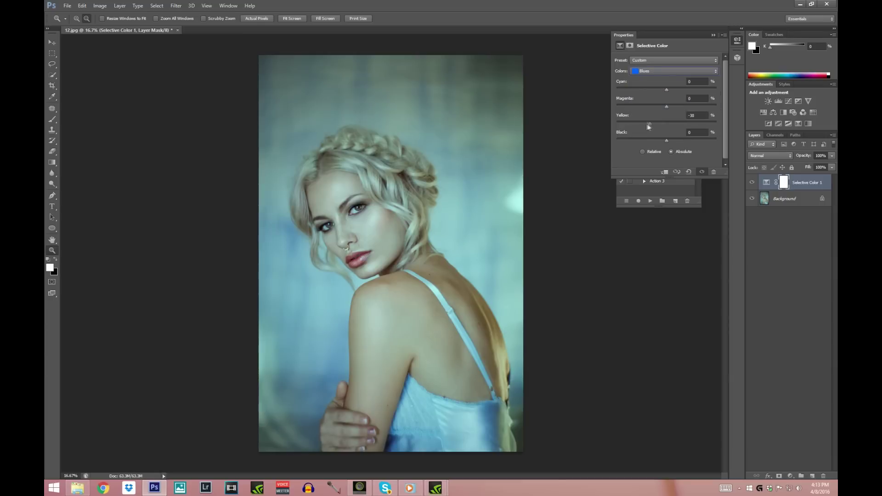
pyautogui.click(654, 71)
pyautogui.click(662, 98)
pyautogui.click(713, 35)
# Step: Compare the portrait with and without the Selective Color adjustment, including at 12.5% zoom
pyautogui.click(752, 182)
pyautogui.click(752, 181)
pyautogui.click(752, 181)
pyautogui.click(752, 182)
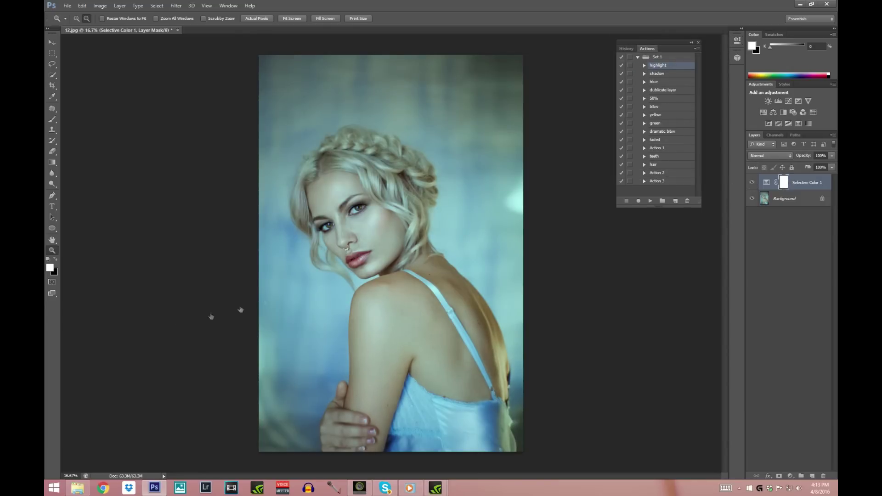
pyautogui.keyDown('alt'); pyautogui.click(423, 311); pyautogui.keyUp('alt')
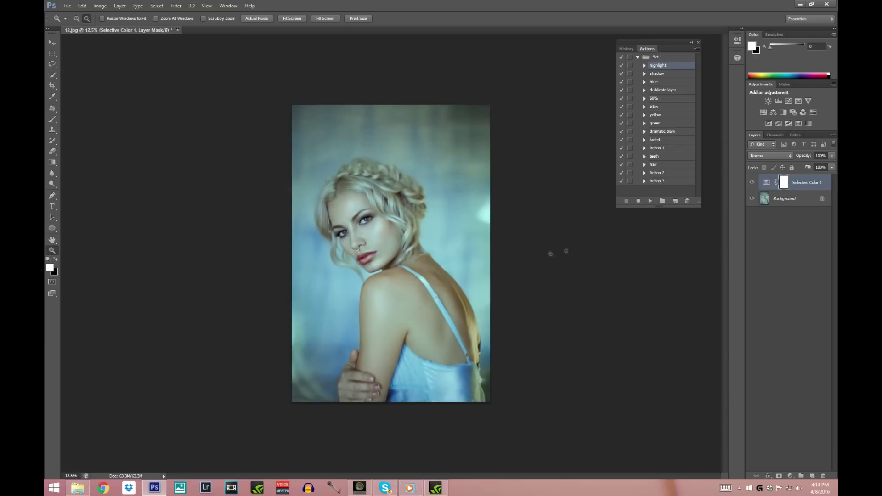
pyautogui.click(752, 182)
pyautogui.click(752, 183)
# Step: Lower the opacity of the Selective Color layer and merge it with the Background
pyautogui.click(832, 156)
pyautogui.moveTo(832, 164); pyautogui.dragTo(807, 166)
pyautogui.rightClick(784, 203)
pyautogui.click(776, 251)
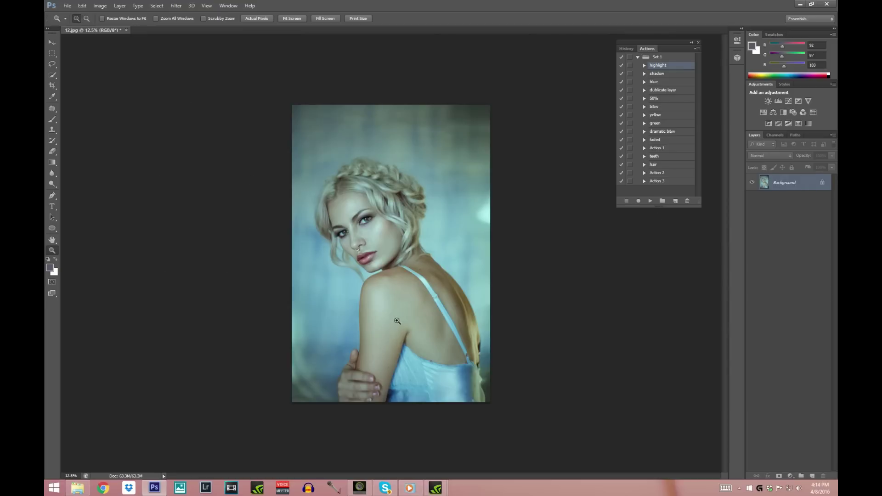
# Step: Crop away part of the backdrop above the head and extend the canvas slightly beyond both sides of the portrait
pyautogui.click(371, 317)
pyautogui.click(51, 85)
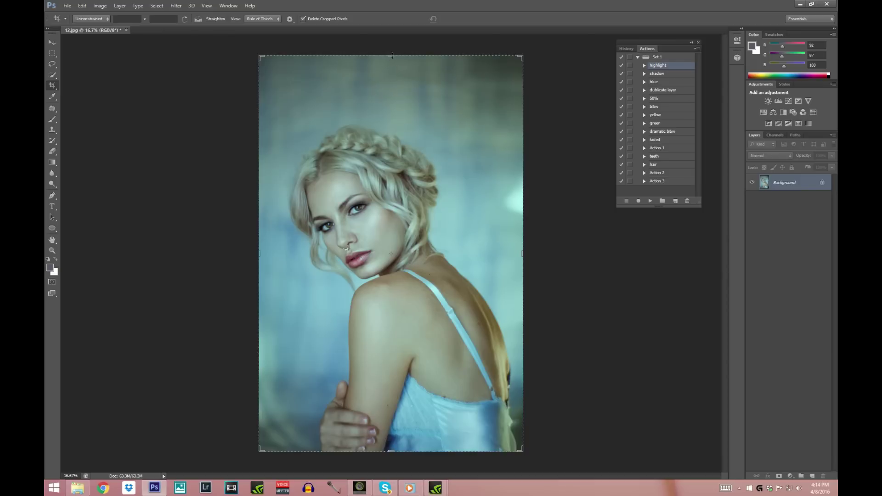
pyautogui.moveTo(392, 56); pyautogui.dragTo(392, 89)
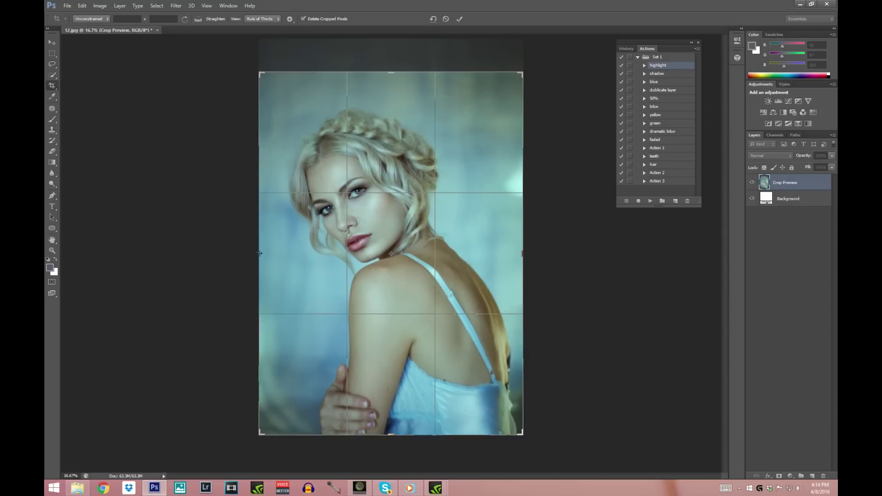
pyautogui.moveTo(257, 253); pyautogui.dragTo(252, 253)
pyautogui.moveTo(523, 253); pyautogui.dragTo(532, 253)
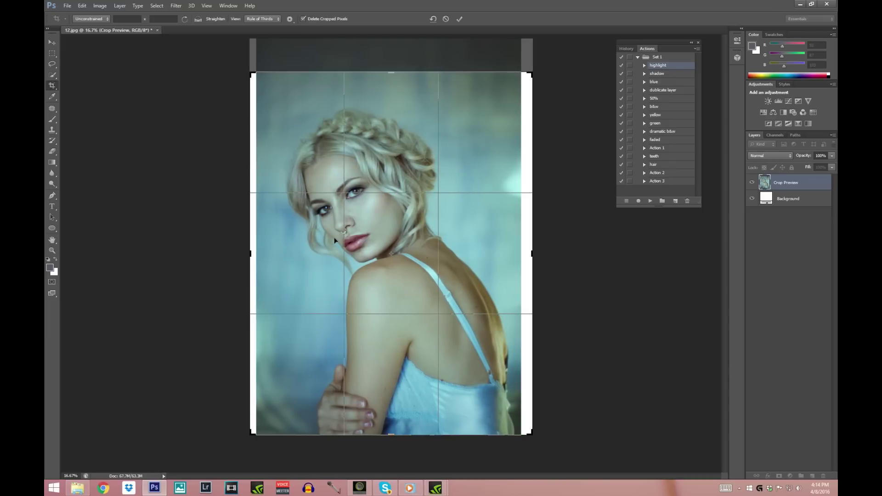
pyautogui.rightClick(392, 233)
pyautogui.click(441, 390)
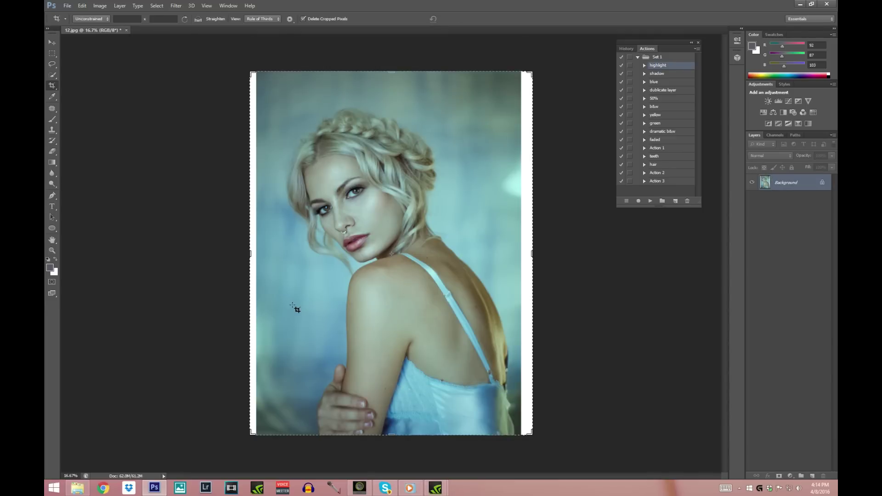
# Step: Select a strip along the portrait's left edge, stretch it over the white gap with Free Transform, and deselect it
pyautogui.click(52, 53)
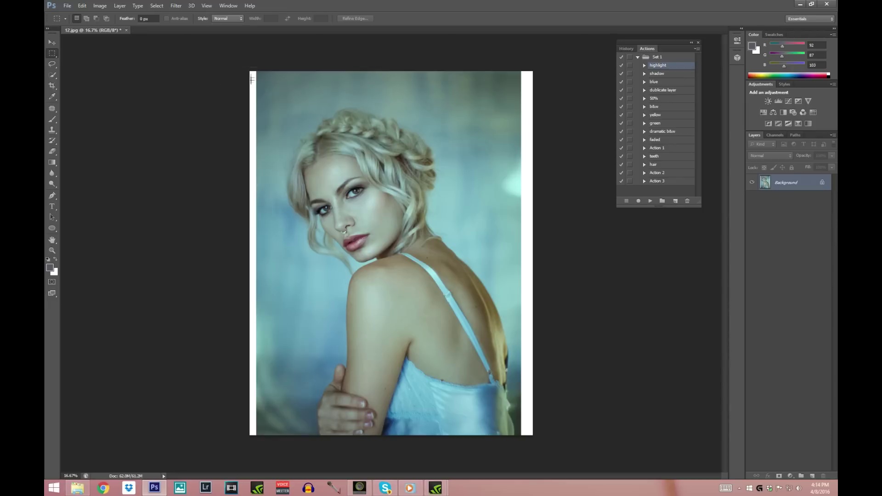
pyautogui.moveTo(238, 60); pyautogui.dragTo(280, 487)
pyautogui.rightClick(268, 170)
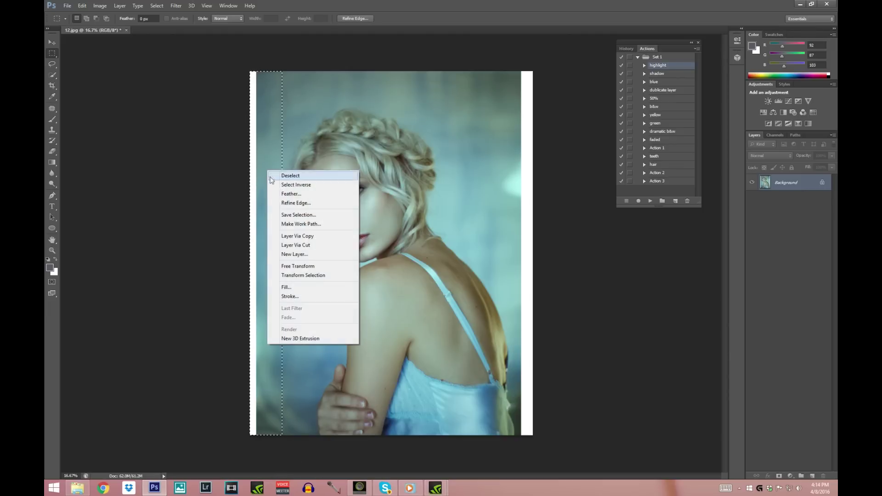
pyautogui.click(285, 266)
pyautogui.rightClick(263, 209)
pyautogui.click(285, 257)
pyautogui.moveTo(251, 253); pyautogui.dragTo(240, 253)
pyautogui.click(52, 42)
pyautogui.press('Return')
pyautogui.click(52, 54)
pyautogui.click(200, 109)
# Step: Select a strip along the portrait's right edge, stretch it over the white gap with Free Transform, and deselect it
pyautogui.moveTo(491, 70); pyautogui.dragTo(536, 439)
pyautogui.moveTo(503, 259); pyautogui.dragTo(520, 258)
pyautogui.moveTo(513, 325); pyautogui.dragTo(509, 324)
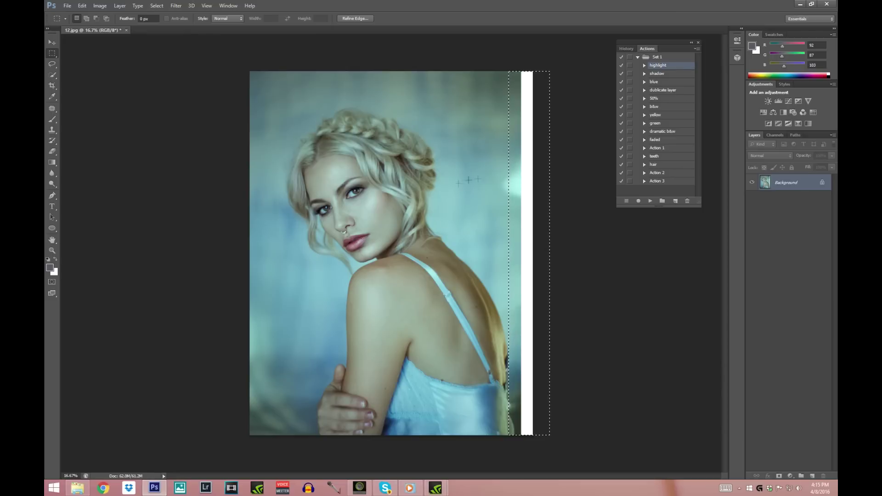
pyautogui.rightClick(511, 175)
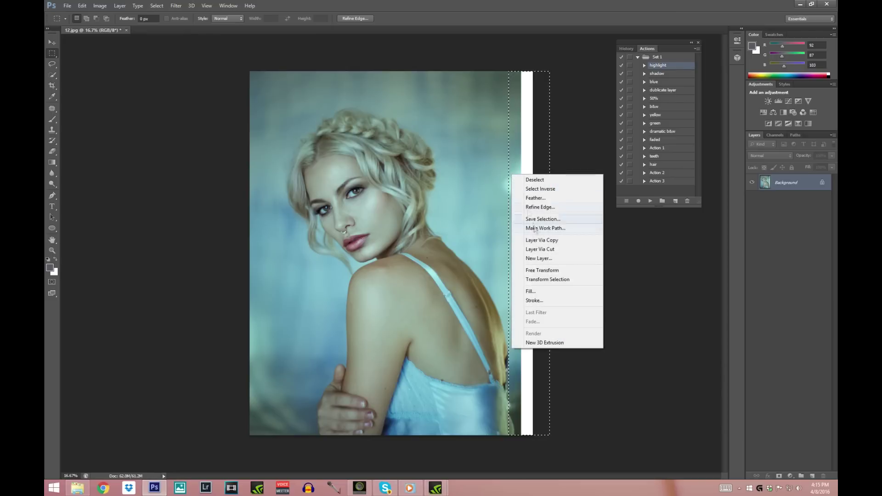
pyautogui.click(542, 270)
pyautogui.rightClick(528, 217)
pyautogui.click(546, 261)
pyautogui.moveTo(550, 253); pyautogui.dragTo(592, 254)
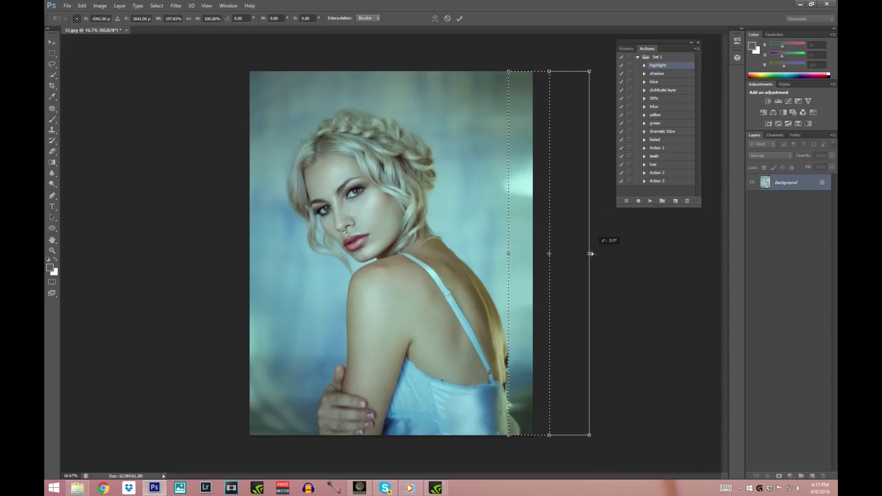
pyautogui.click(52, 42)
pyautogui.click(423, 183)
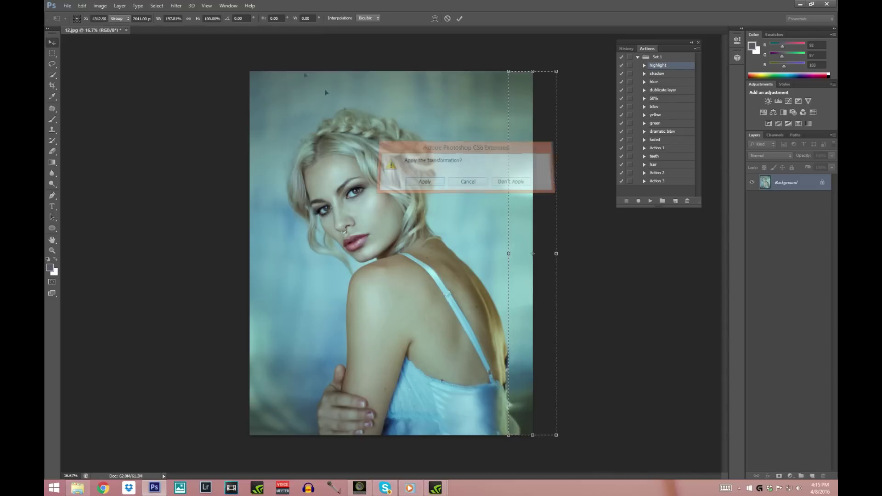
pyautogui.click(157, 5)
pyautogui.click(170, 23)
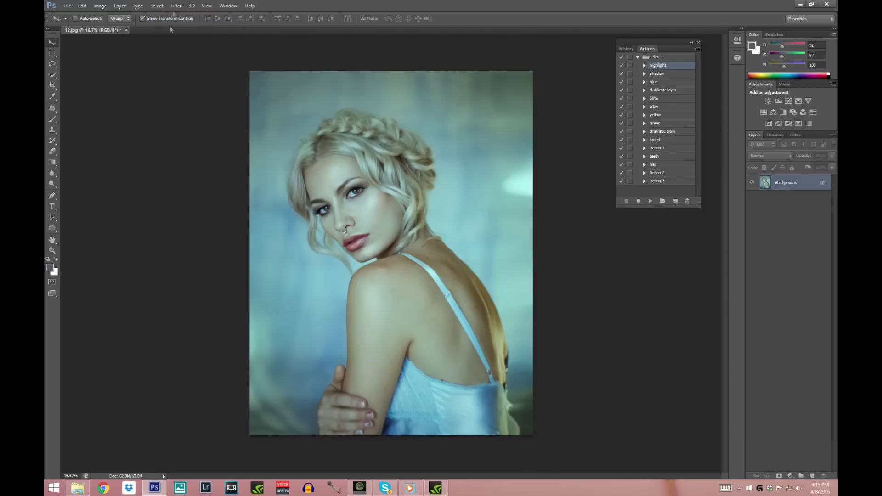
# Step: Use Liquify with a brush size of 451 to push in the hair end beside the dress at the lower right
pyautogui.click(176, 5)
pyautogui.click(183, 57)
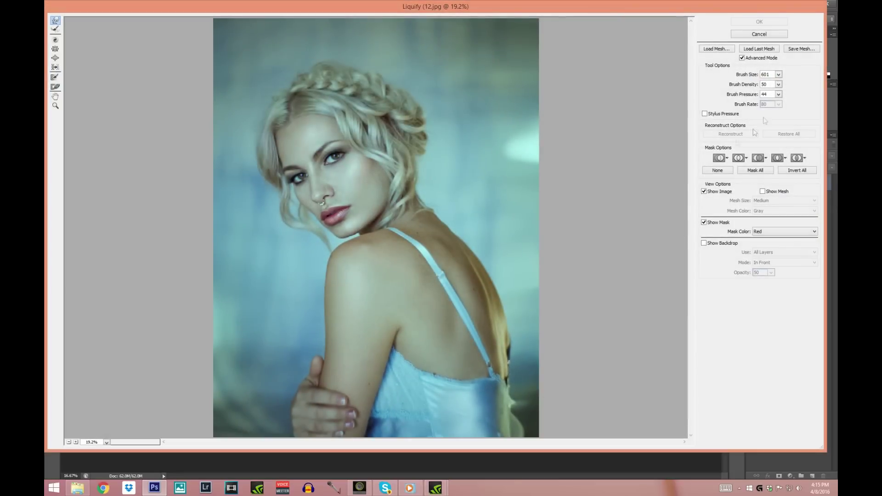
pyautogui.click(778, 74)
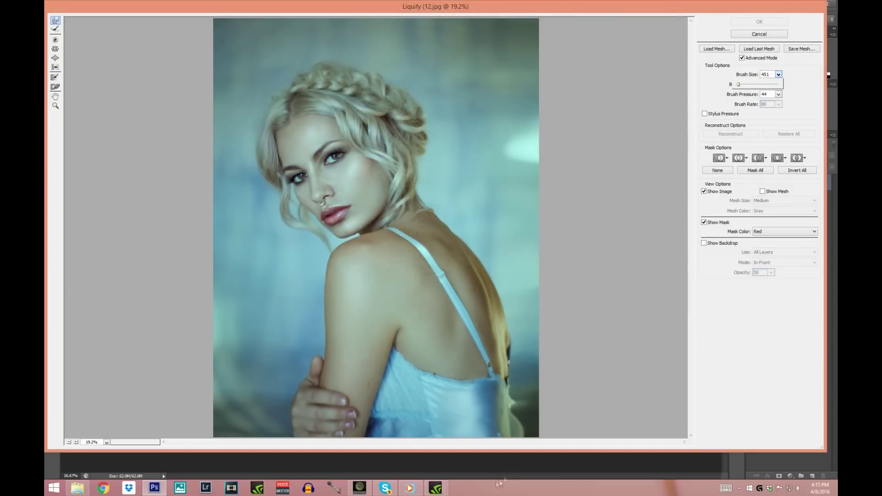
pyautogui.click(526, 433)
pyautogui.moveTo(526, 433); pyautogui.dragTo(524, 398)
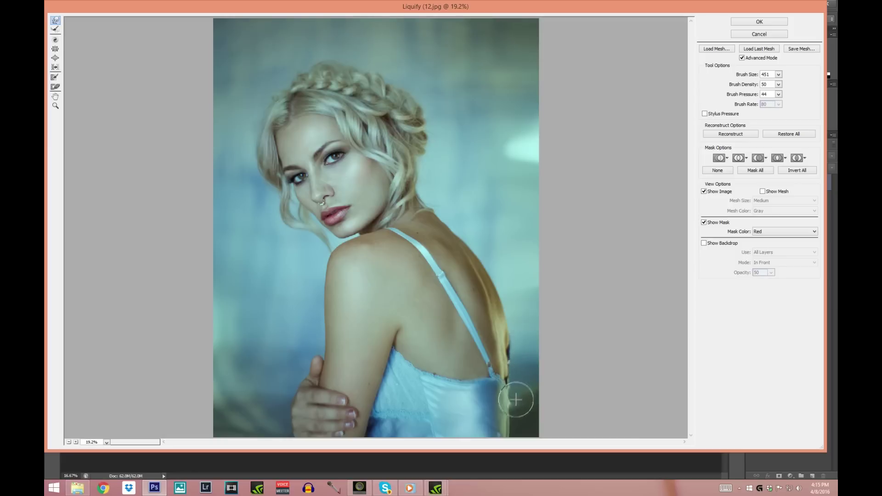
pyautogui.click(759, 22)
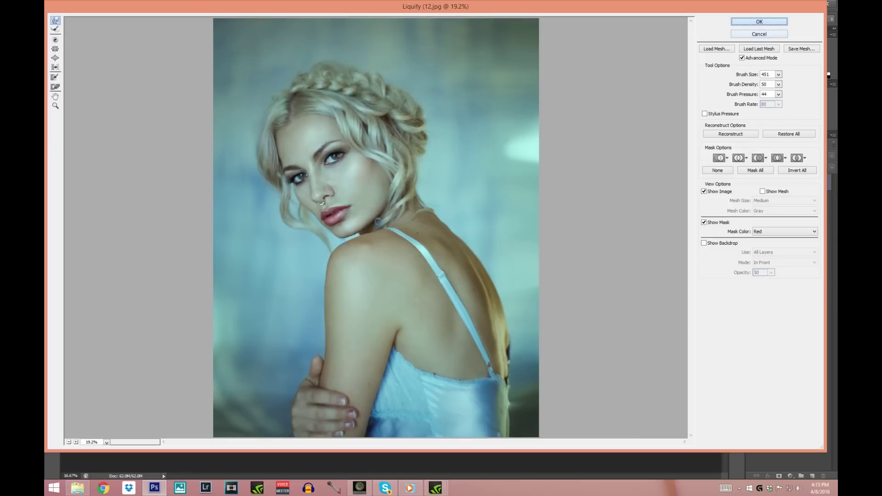
# Step: Open the original portrait 12.jpg alongside the edited 13.jpg
pyautogui.hotkey('ctrl', '-')
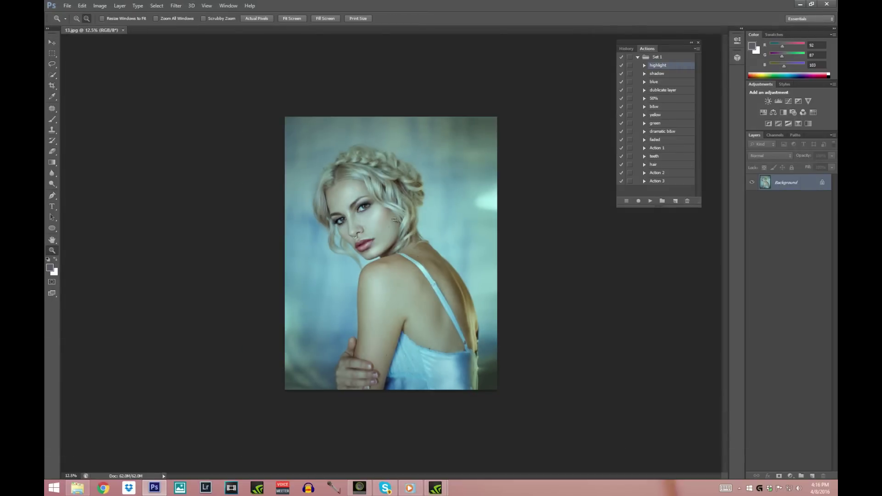
pyautogui.click(76, 18)
pyautogui.click(345, 322)
pyautogui.click(67, 6)
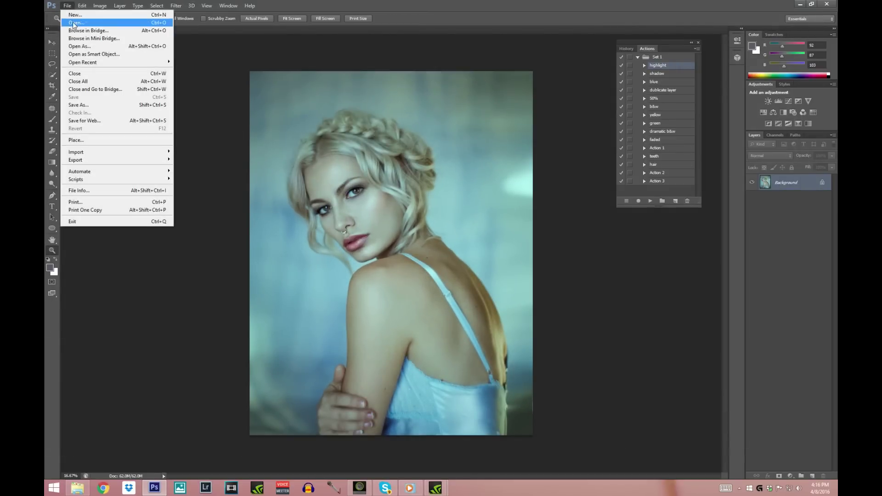
pyautogui.click(76, 23)
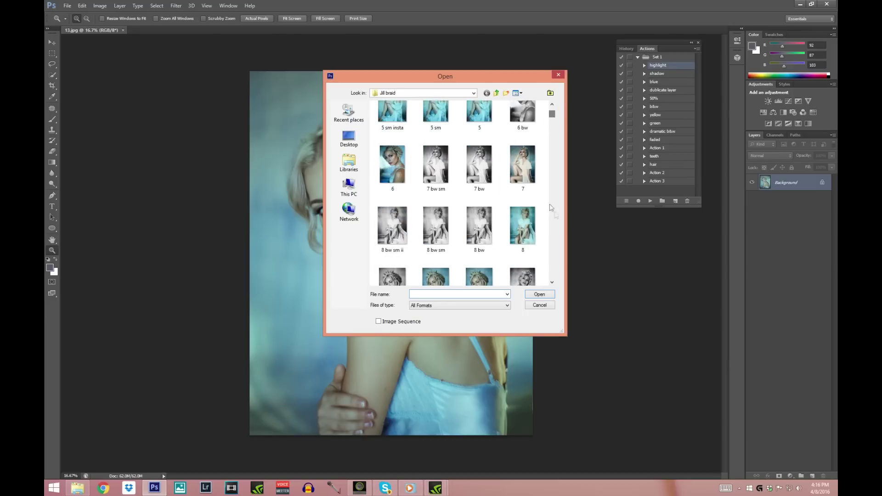
pyautogui.click(552, 282)
pyautogui.click(552, 282)
pyautogui.click(522, 229)
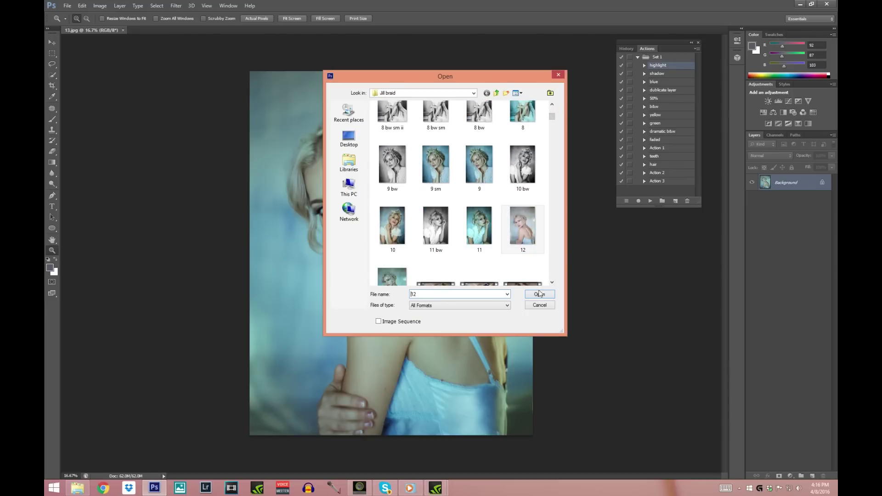
pyautogui.click(539, 293)
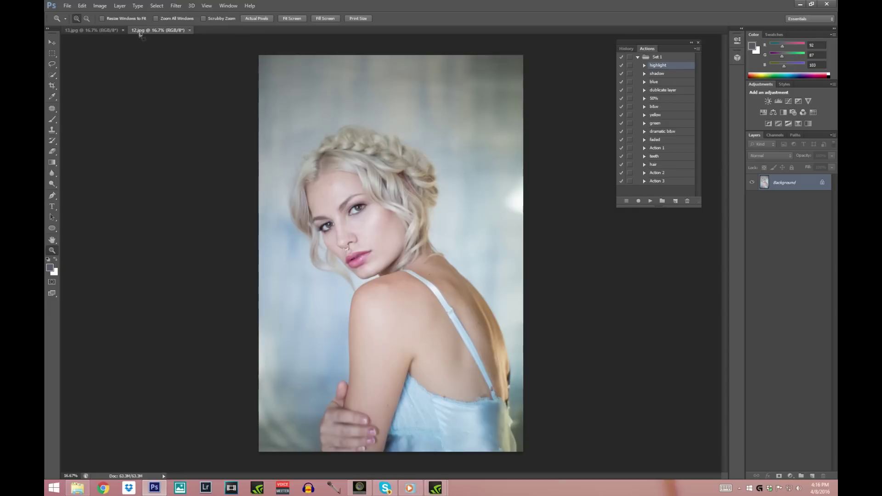
# Step: Compare the edited 13.jpg with the original 12.jpg by switching between the two documents
pyautogui.click(106, 29)
pyautogui.click(137, 28)
pyautogui.click(106, 29)
pyautogui.click(142, 31)
pyautogui.hotkey('ctrl', 'Tab')
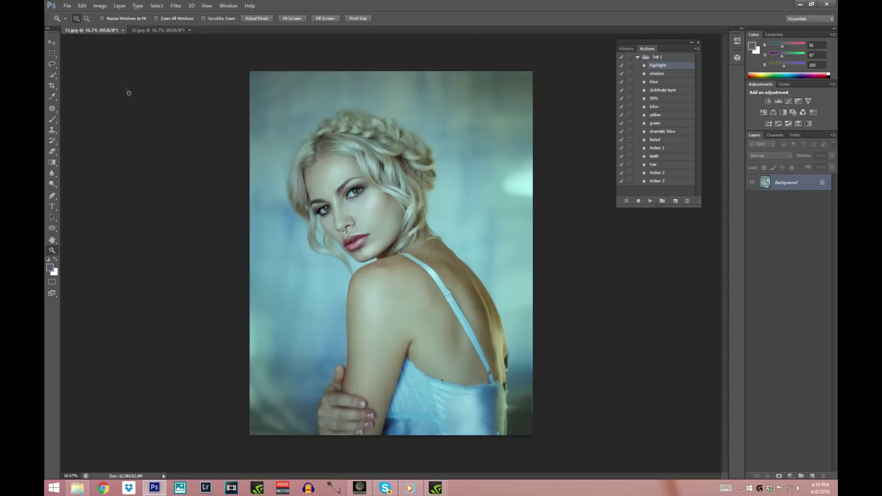